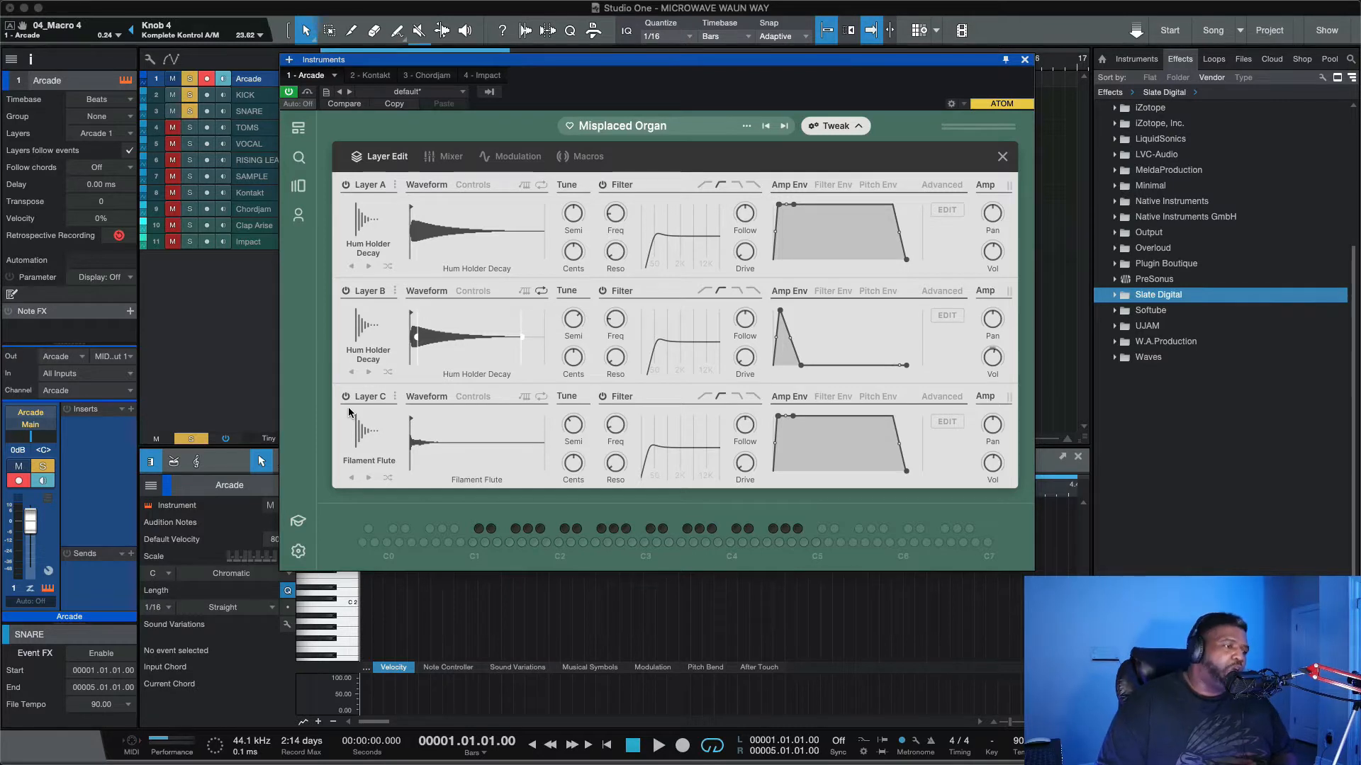
- Switch off Layers C and B so that only Layer A sounds
left_click(346, 397)
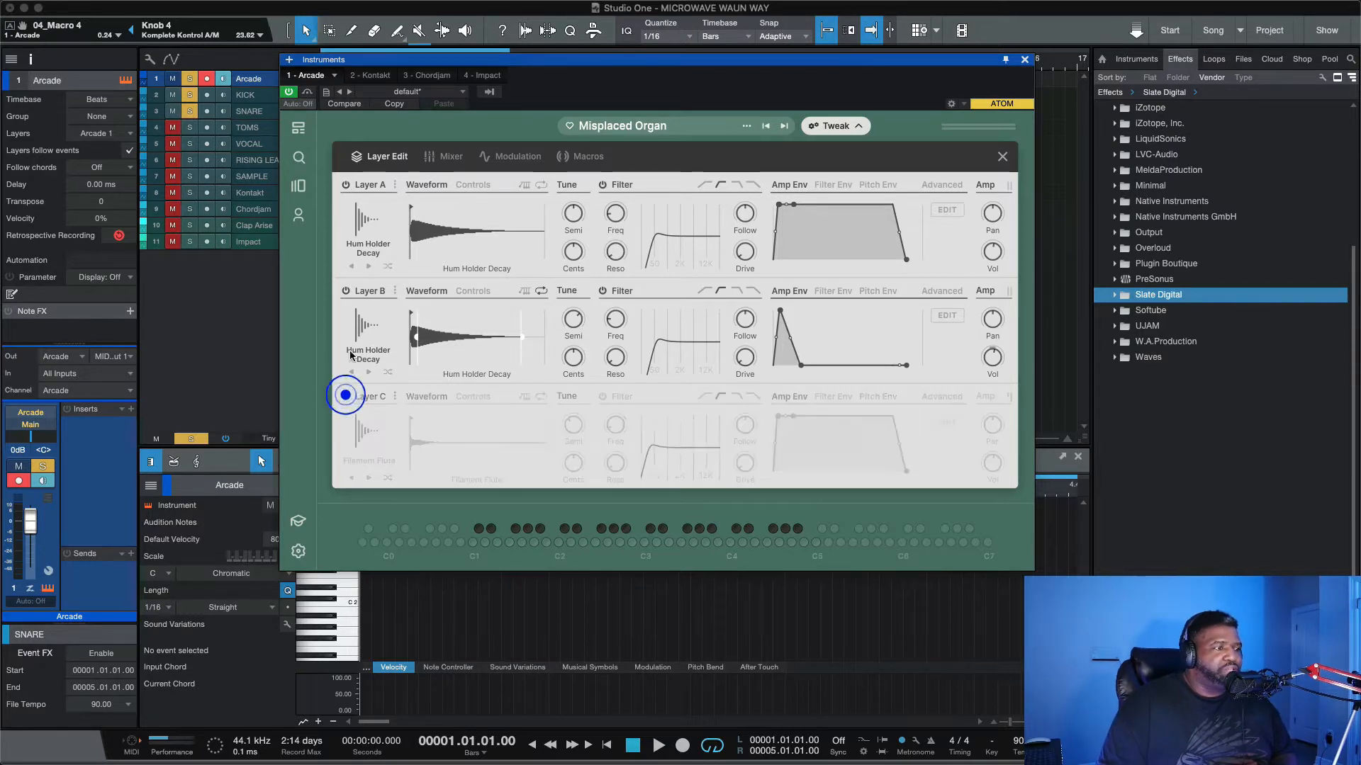
left_click(346, 290)
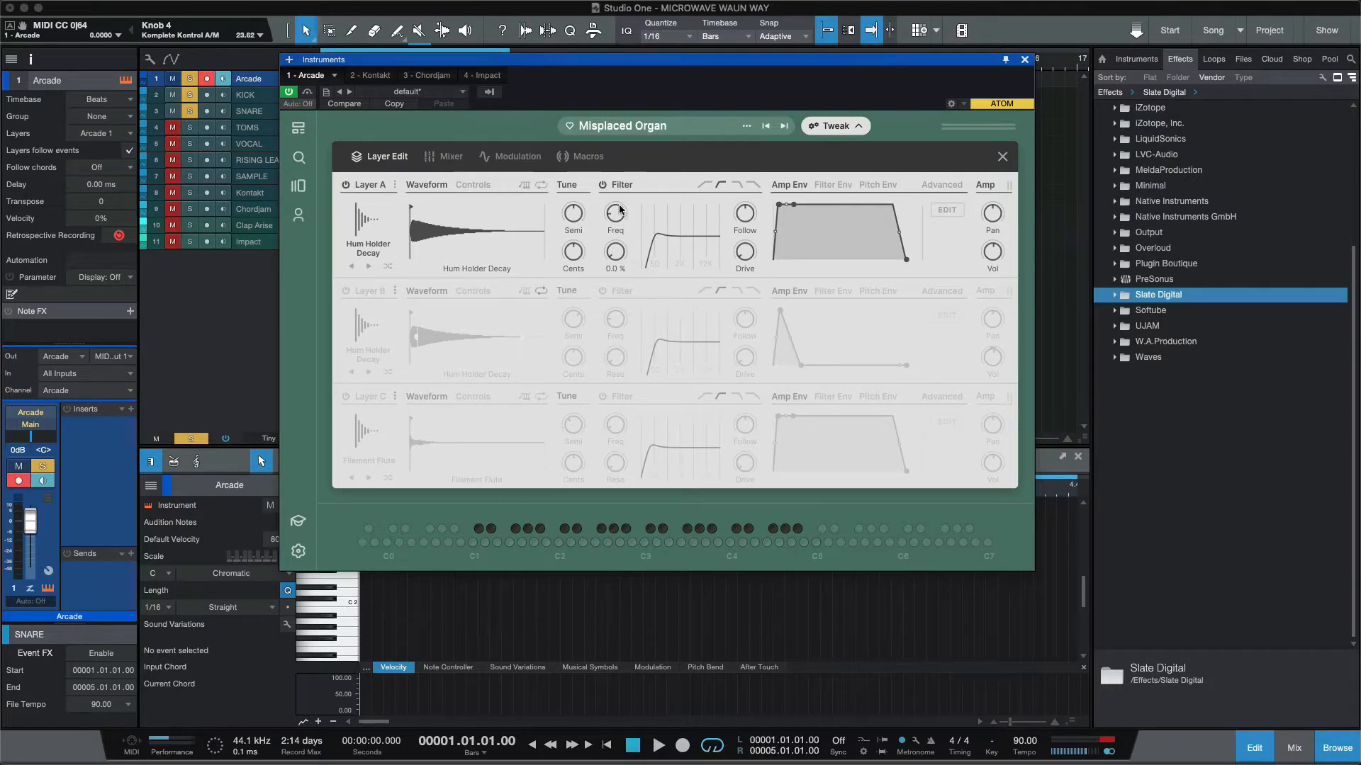
- Give Layer A's filter the steeper low-pass shape and raise its cutoff frequency into the upper mids
left_click(615, 255)
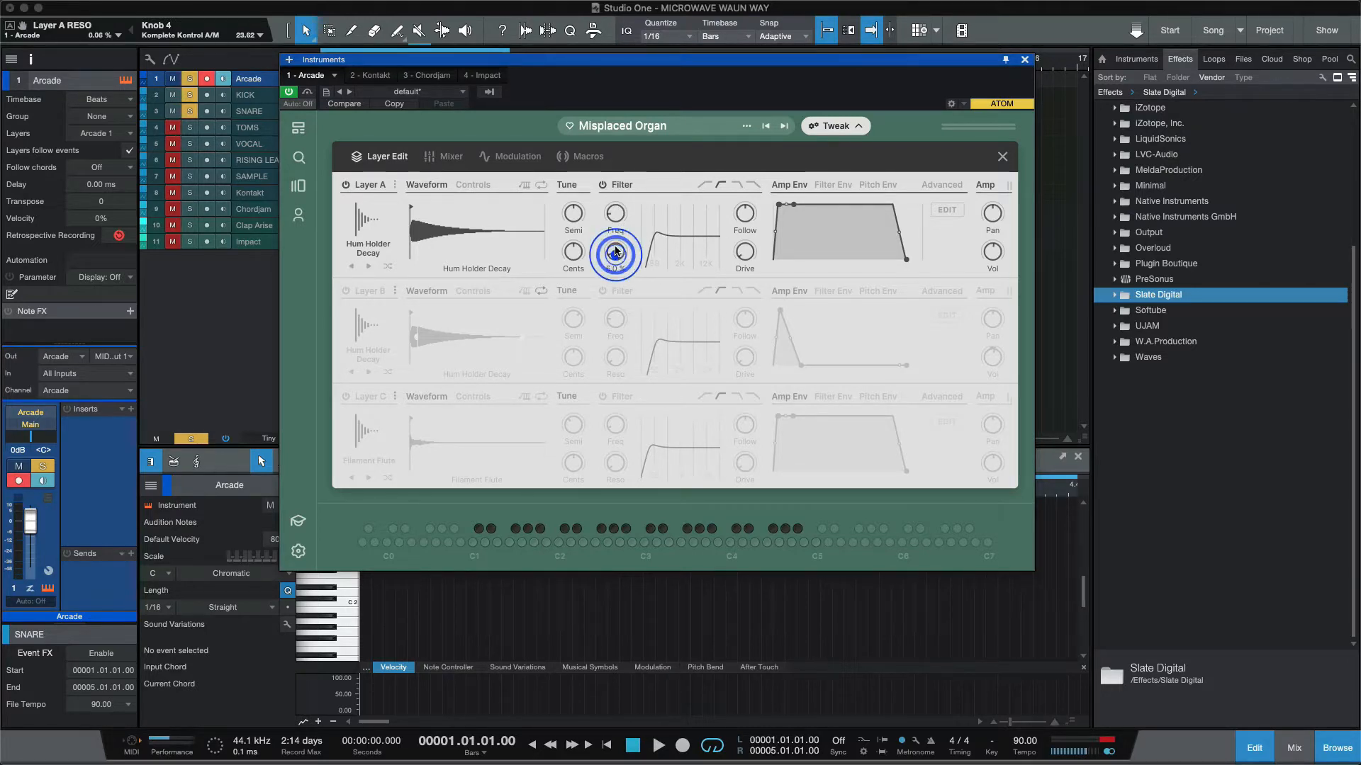
mouse_move(611, 214)
left_mouse_down()
mouse_move(614, 186)
mouse_move(620, 236)
mouse_move(622, 224)
left_mouse_up()
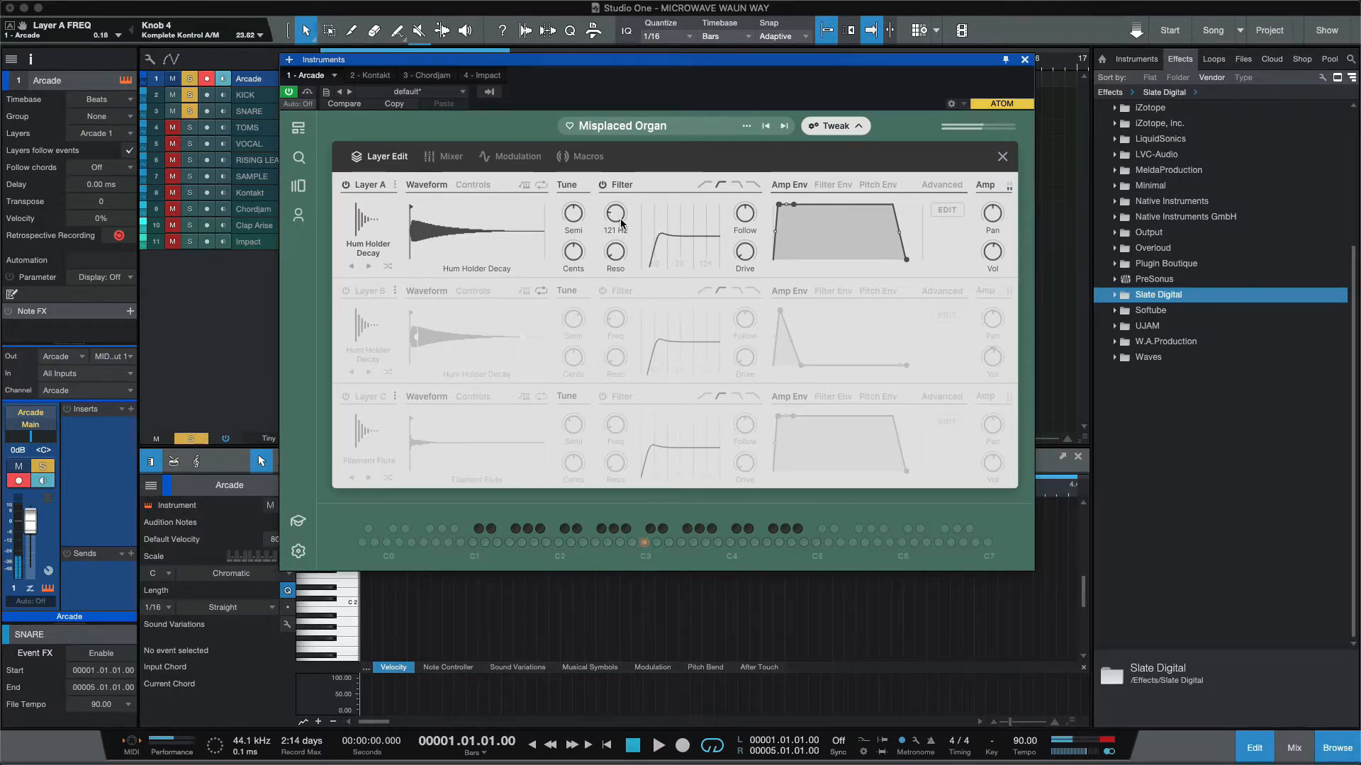
left_click(736, 183)
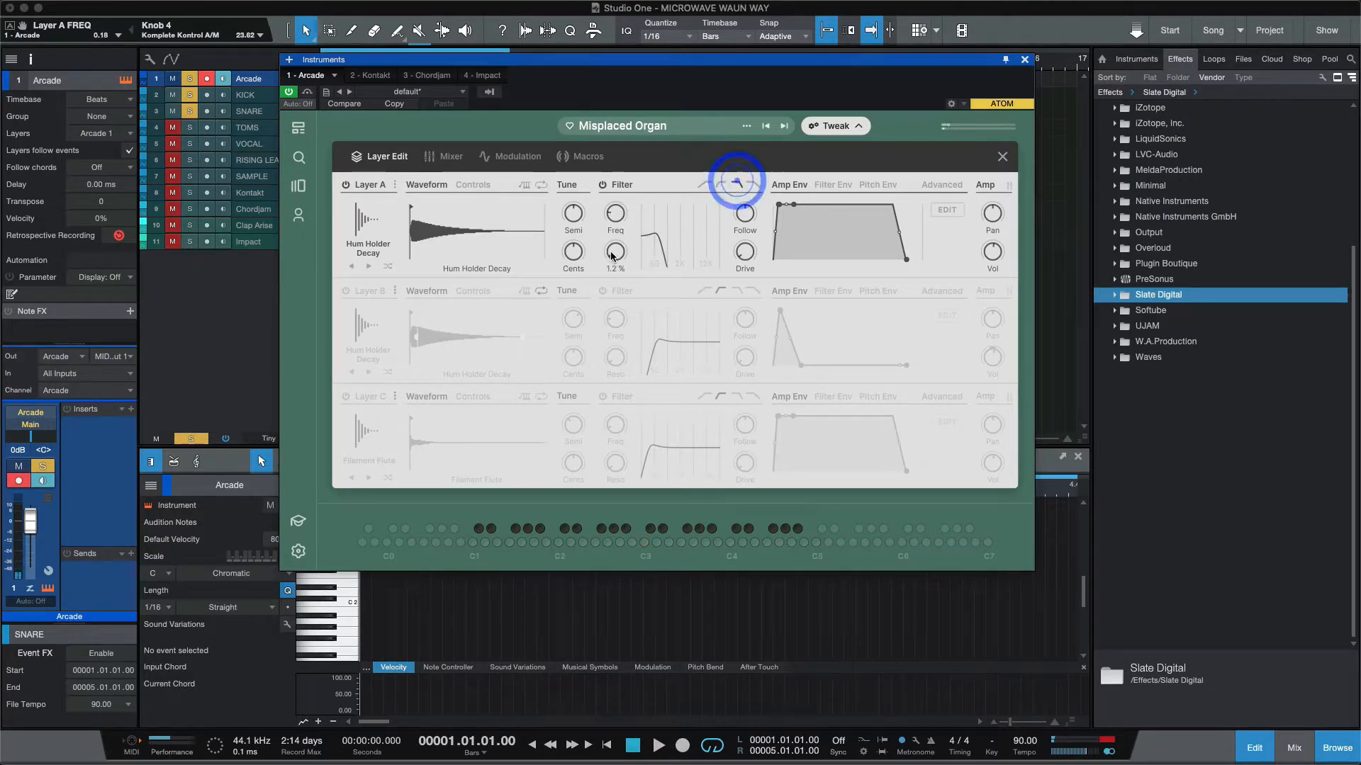
mouse_move(615, 226)
left_mouse_down()
mouse_move(615, 212)
mouse_move(616, 244)
mouse_move(614, 225)
left_mouse_up()
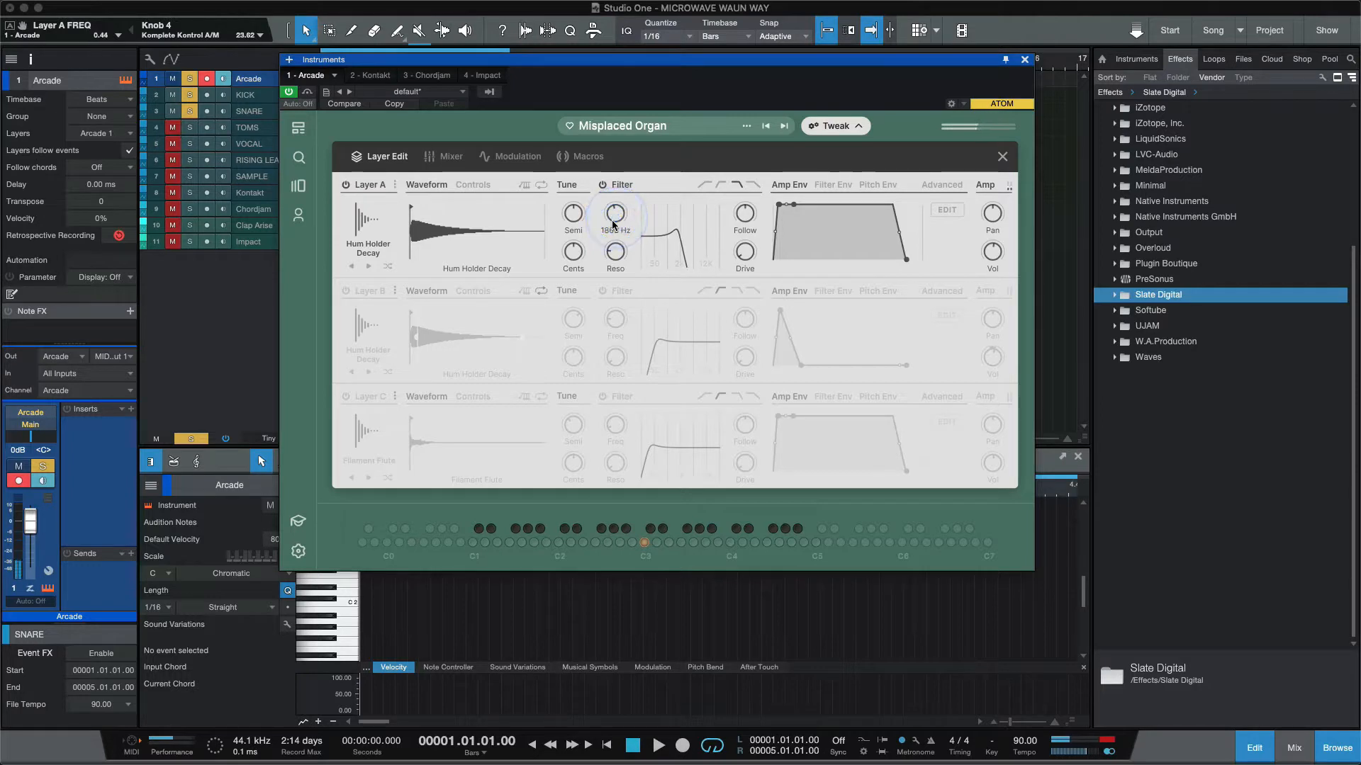
left_click(753, 185)
left_click_drag(619, 219, 619, 215)
- Lengthen the attack of Layer A's amp envelope slightly for a softer onset
left_click(874, 183)
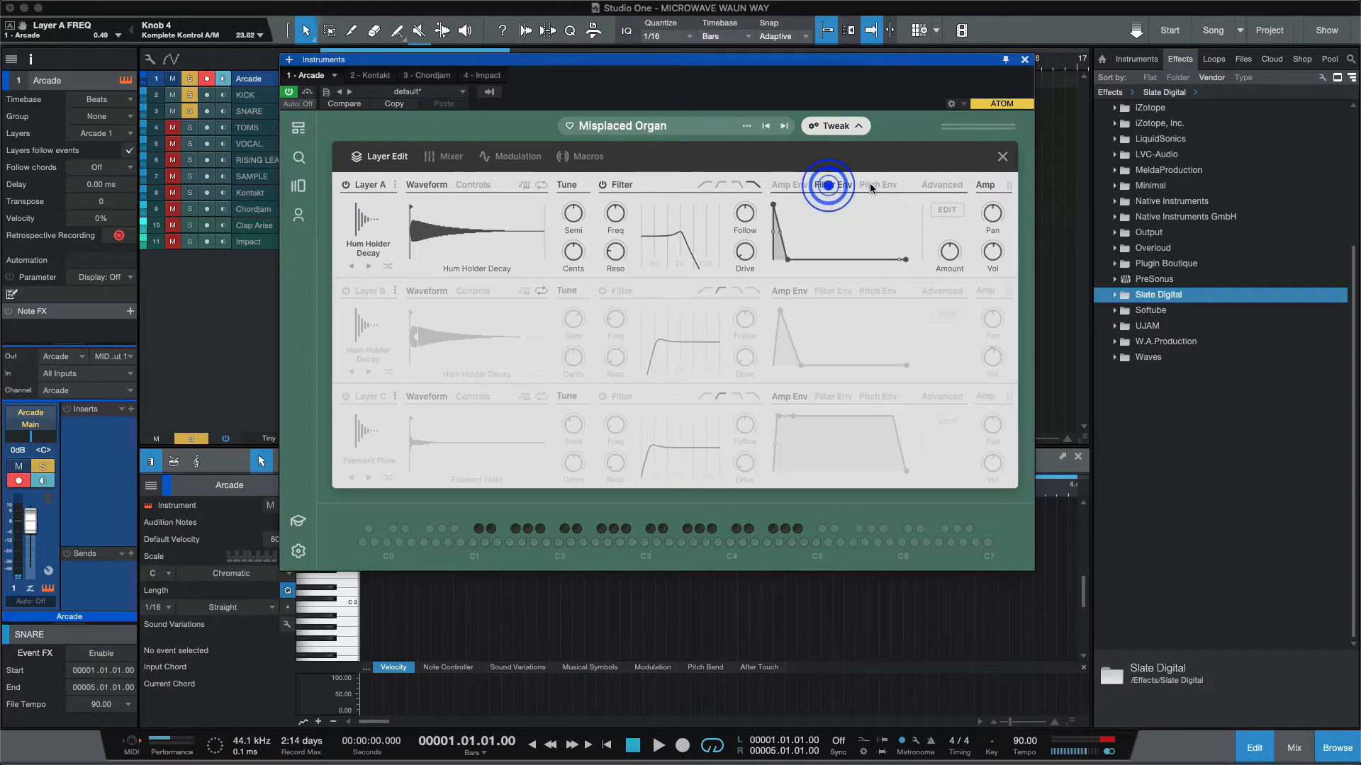
left_click(791, 184)
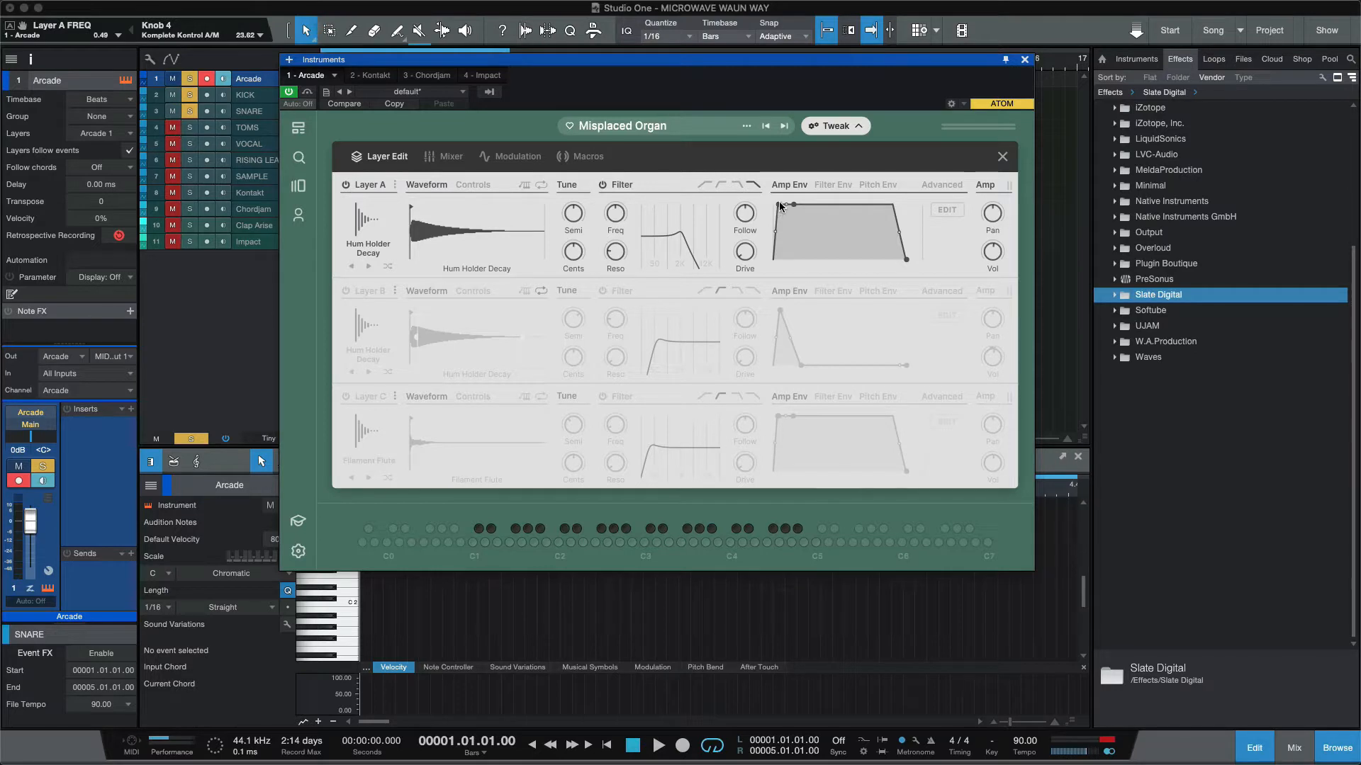
left_click_drag(780, 206, 792, 207)
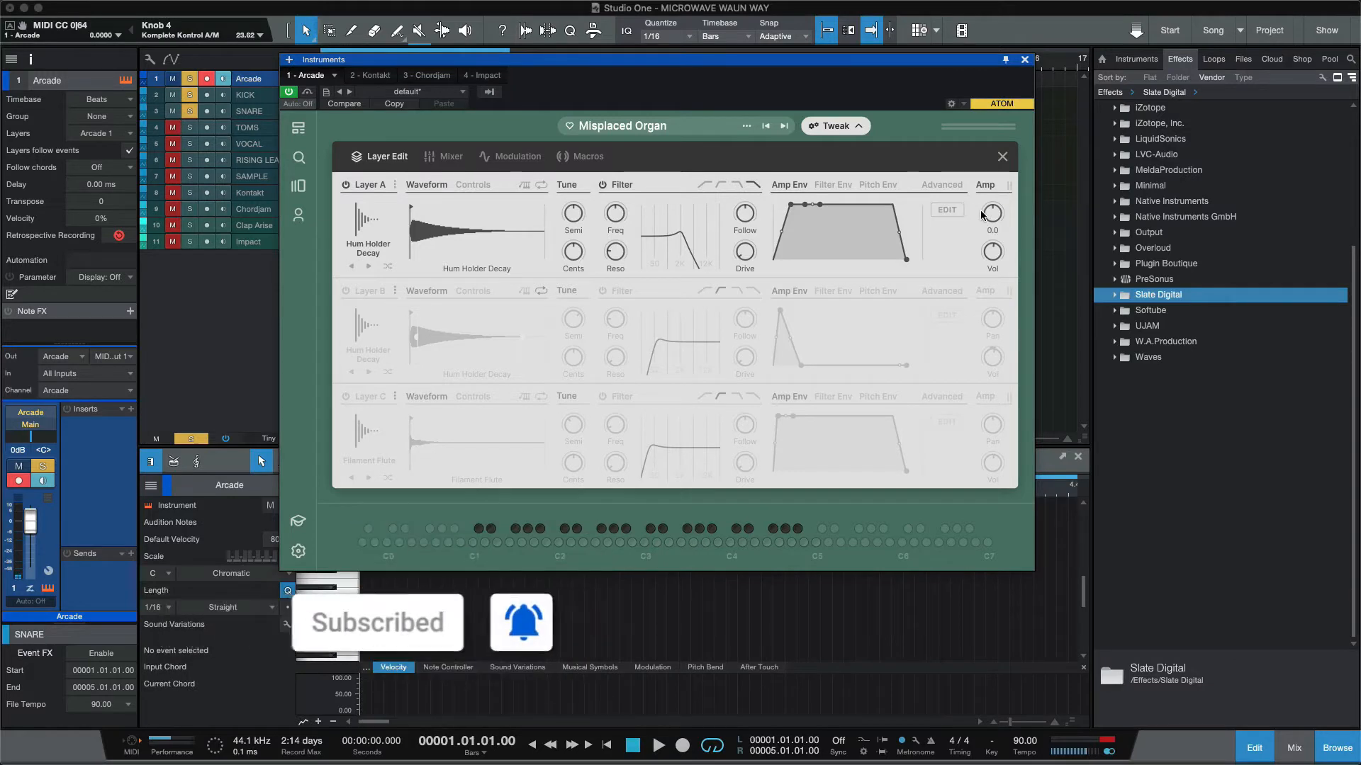
mouse_move(988, 214)
left_mouse_down()
mouse_move(991, 250)
mouse_move(989, 236)
left_mouse_up()
mouse_move(992, 251)
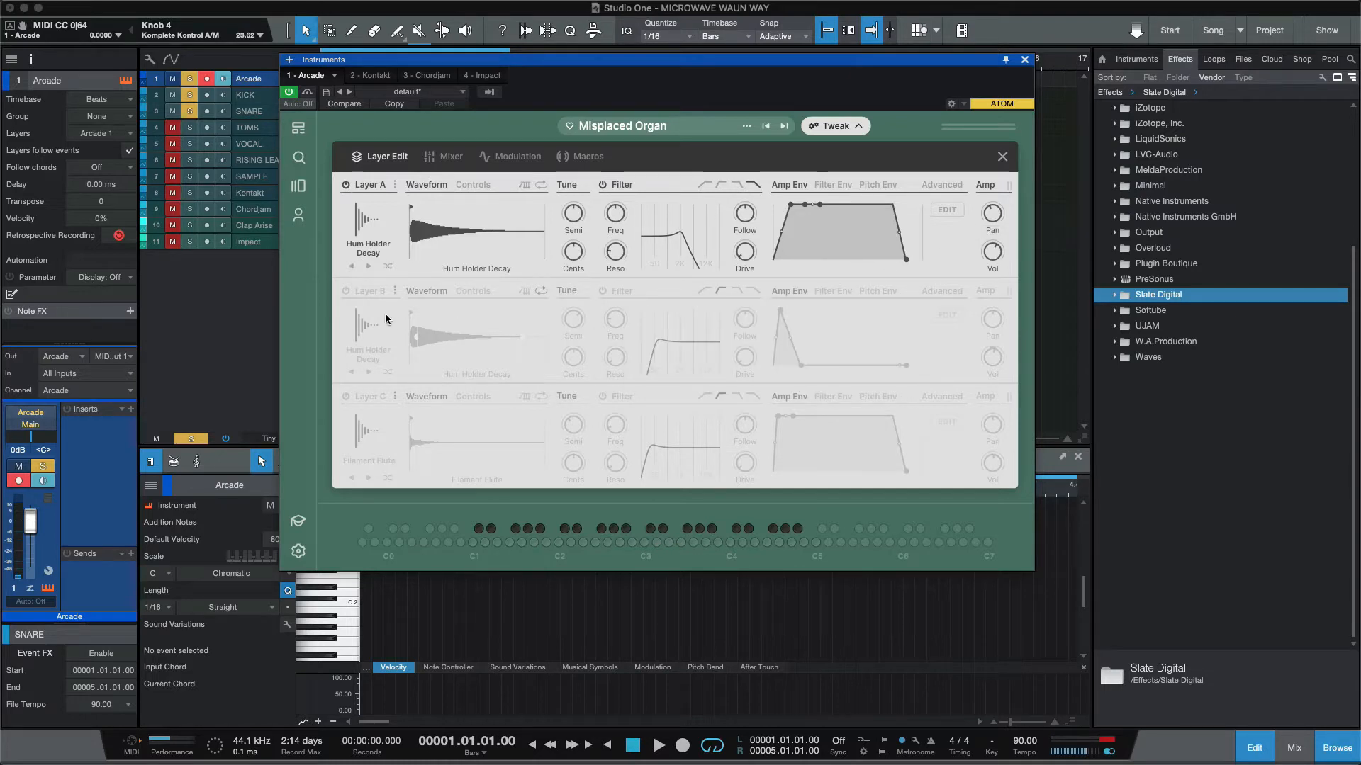
- Solo Layer B by enabling it and switching off Layer A, and replace its sound source with Light Post Pad
left_click(346, 291)
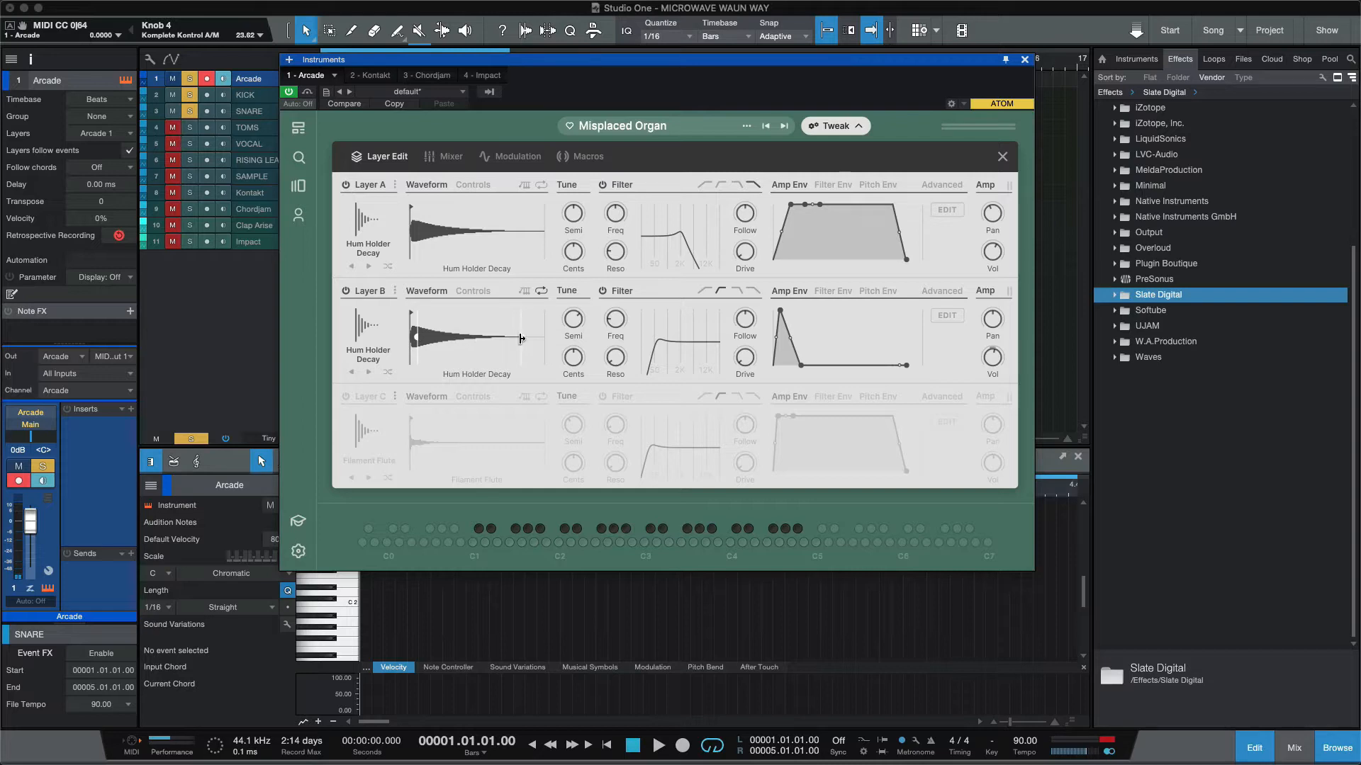
left_click(416, 338)
left_click(346, 185)
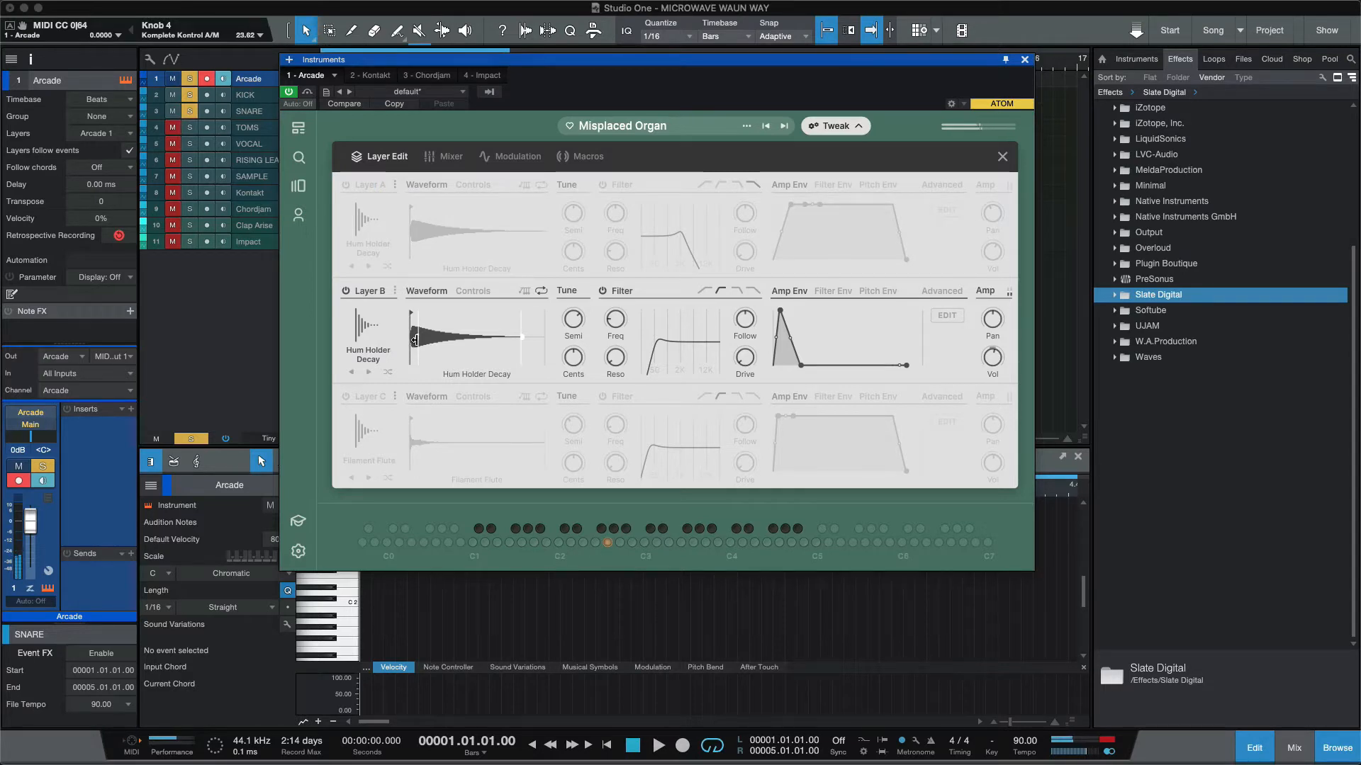
left_click(369, 373)
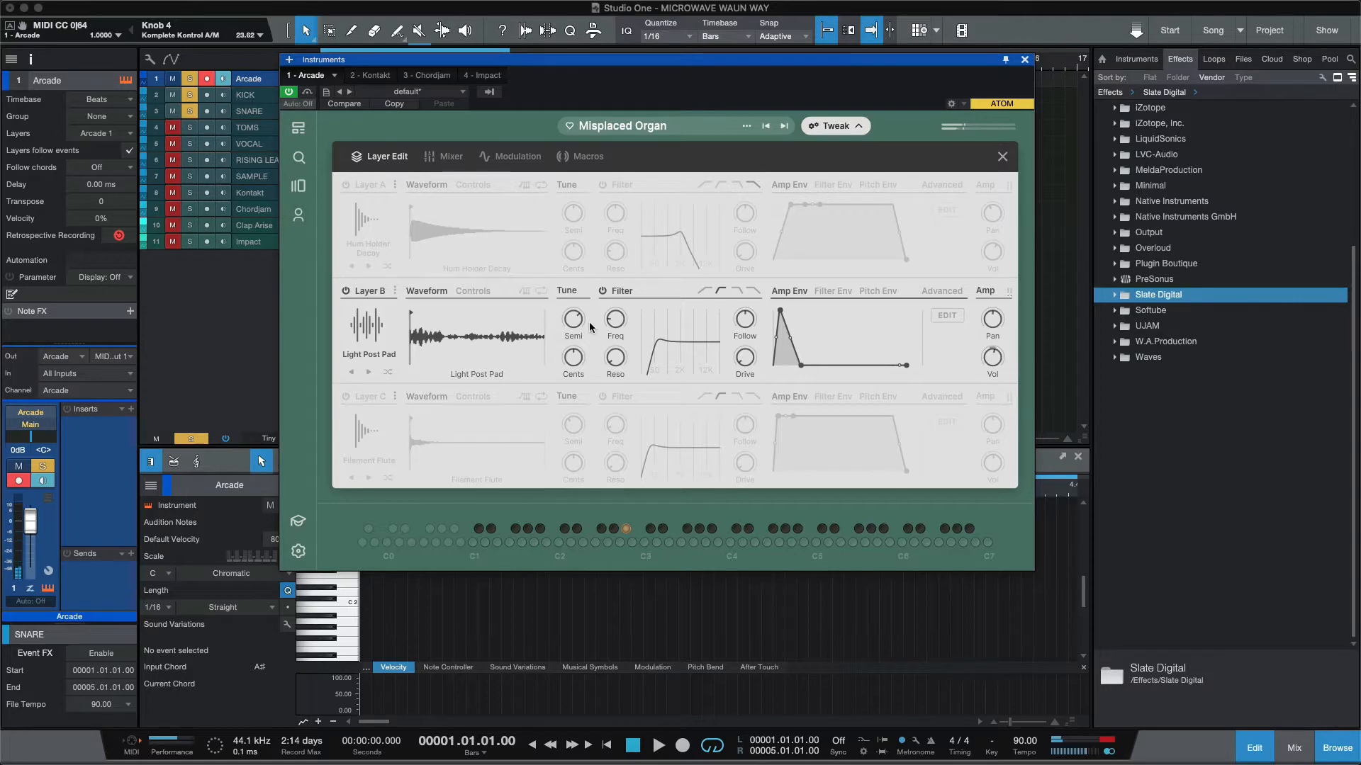
- Try a higher high-pass cutoff on Layer B, bring it back down, and add slight resonance
left_click_drag(653, 336, 659, 338)
left_click_drag(618, 322, 620, 292)
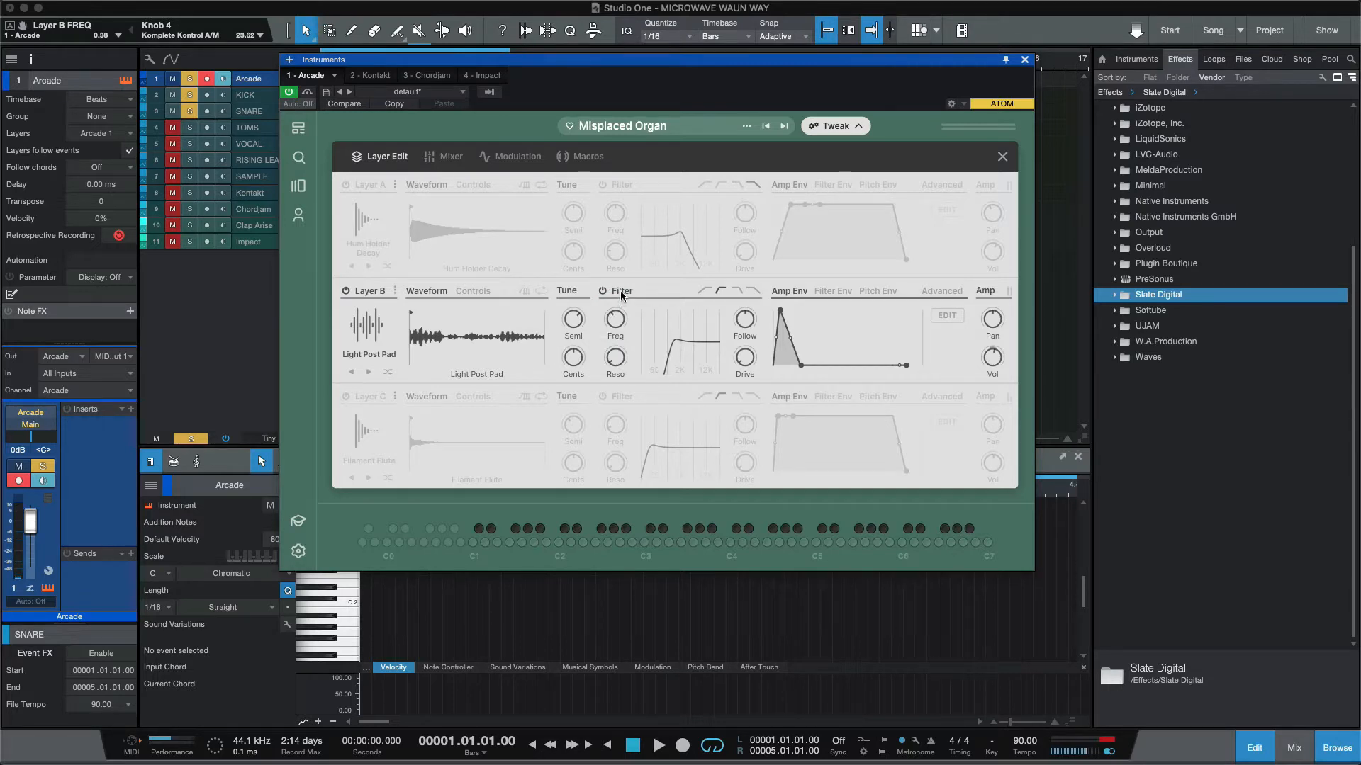
left_click_drag(615, 314, 614, 344)
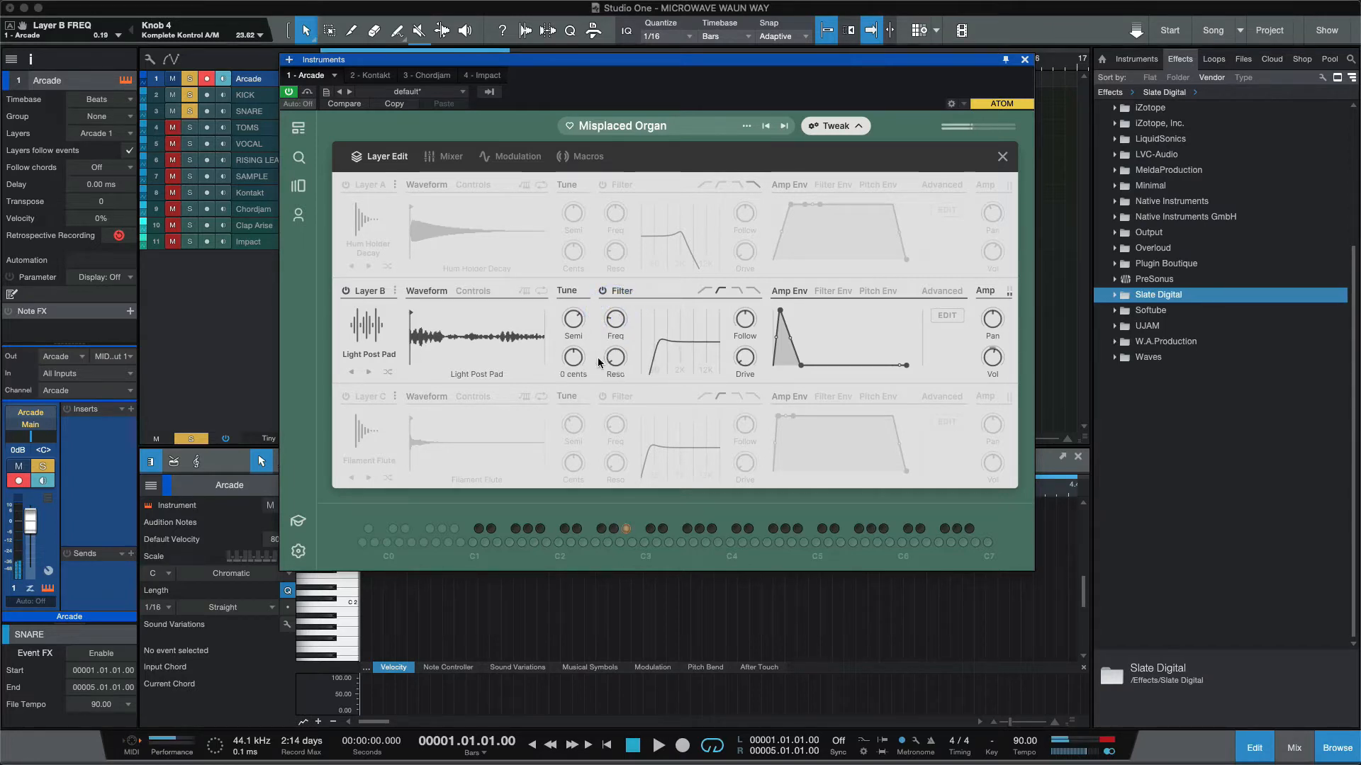
left_click_drag(613, 360, 616, 353)
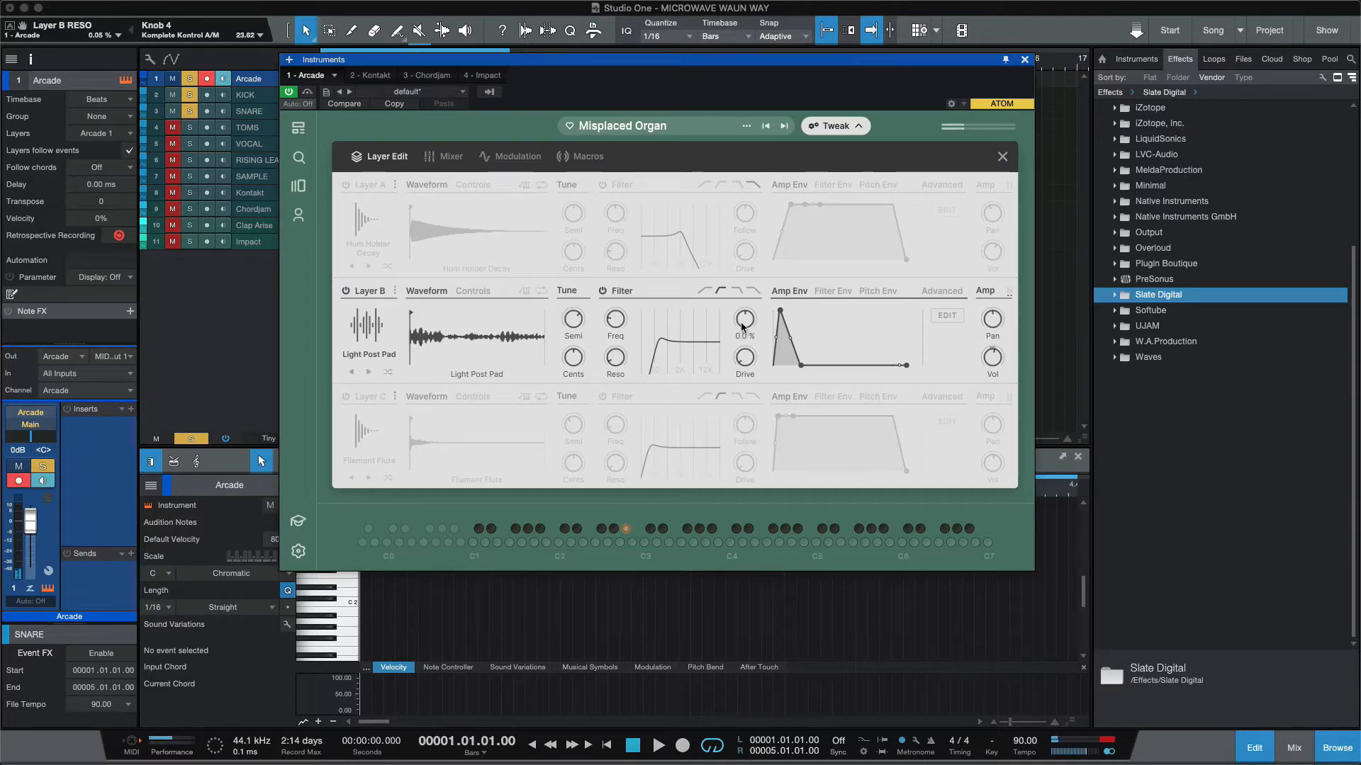
- Set Layer B's amp envelope attack to 120 ms and move its waveform start point about 40% into the sample
mouse_move(781, 311)
left_mouse_down()
mouse_move(804, 312)
mouse_move(785, 310)
left_mouse_up()
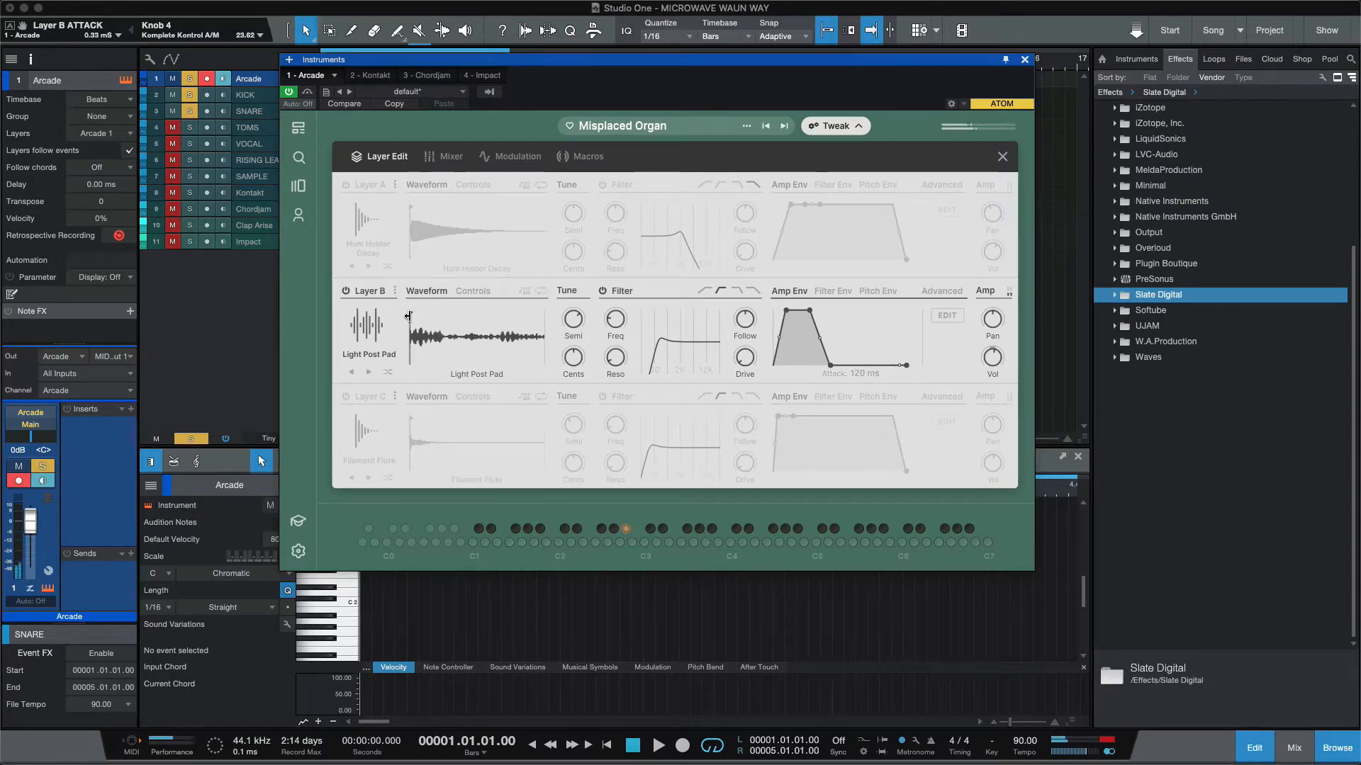
left_click_drag(410, 312, 415, 318)
left_click(465, 292)
left_click(423, 290)
left_click(465, 291)
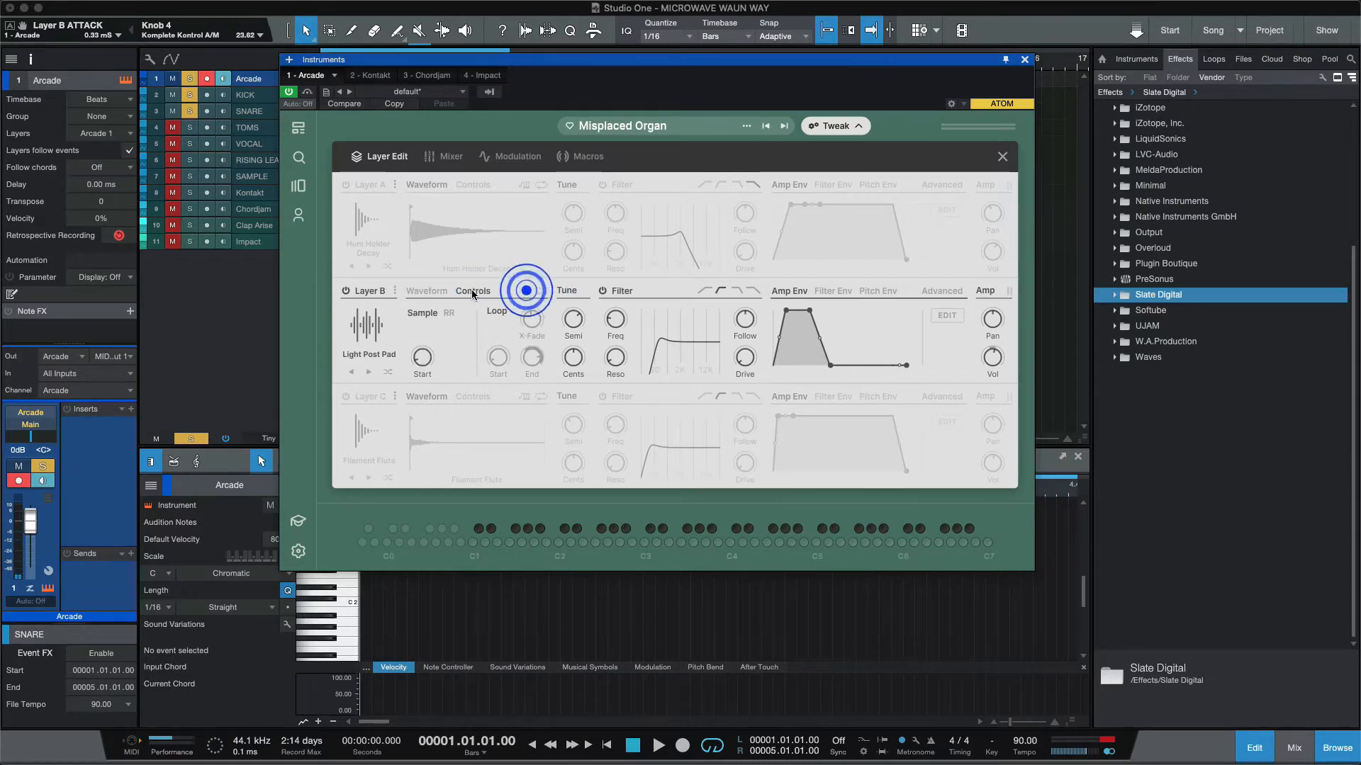
left_click(431, 290)
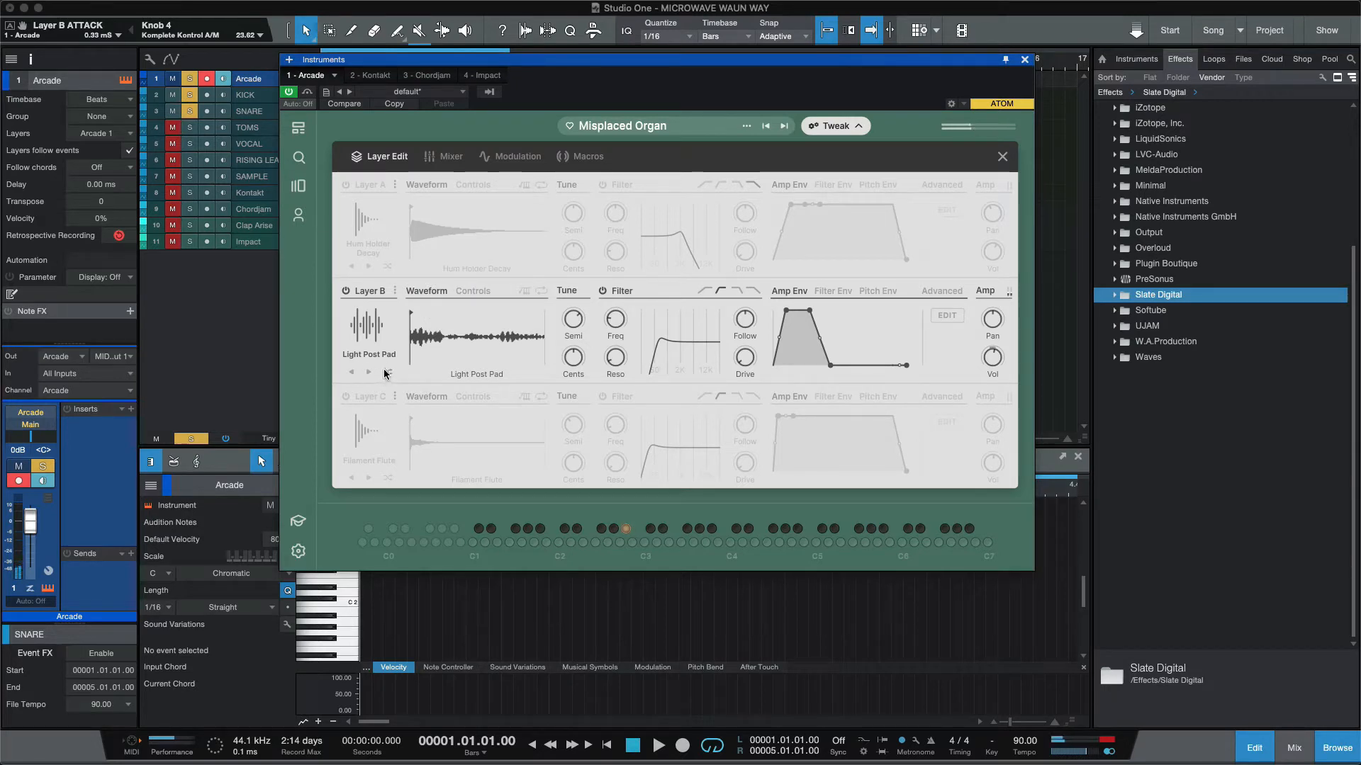
left_click_drag(409, 317, 467, 318)
- Switch Layer A back on and balance Layer B with a pan of 4.3 R and a slightly higher volume
left_click(347, 186)
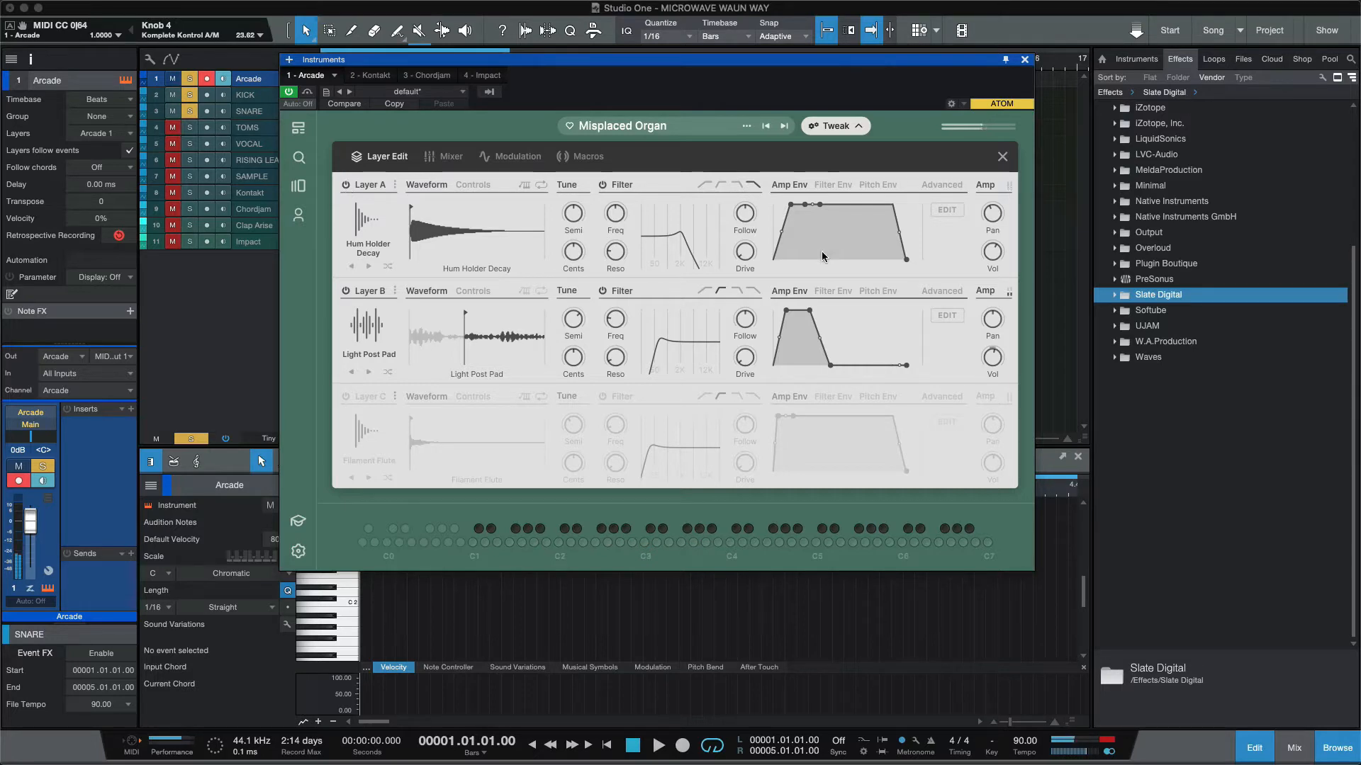
left_click(994, 321)
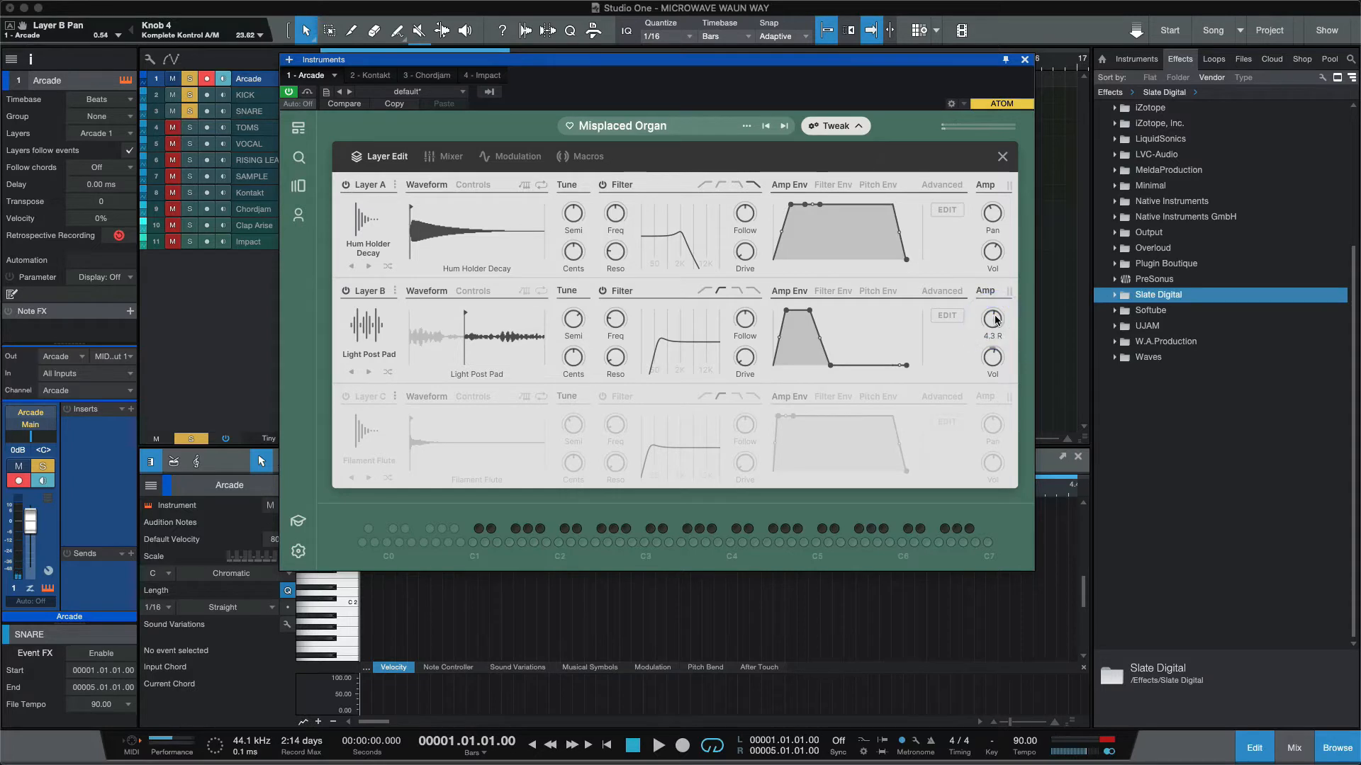
left_click_drag(994, 358, 995, 347)
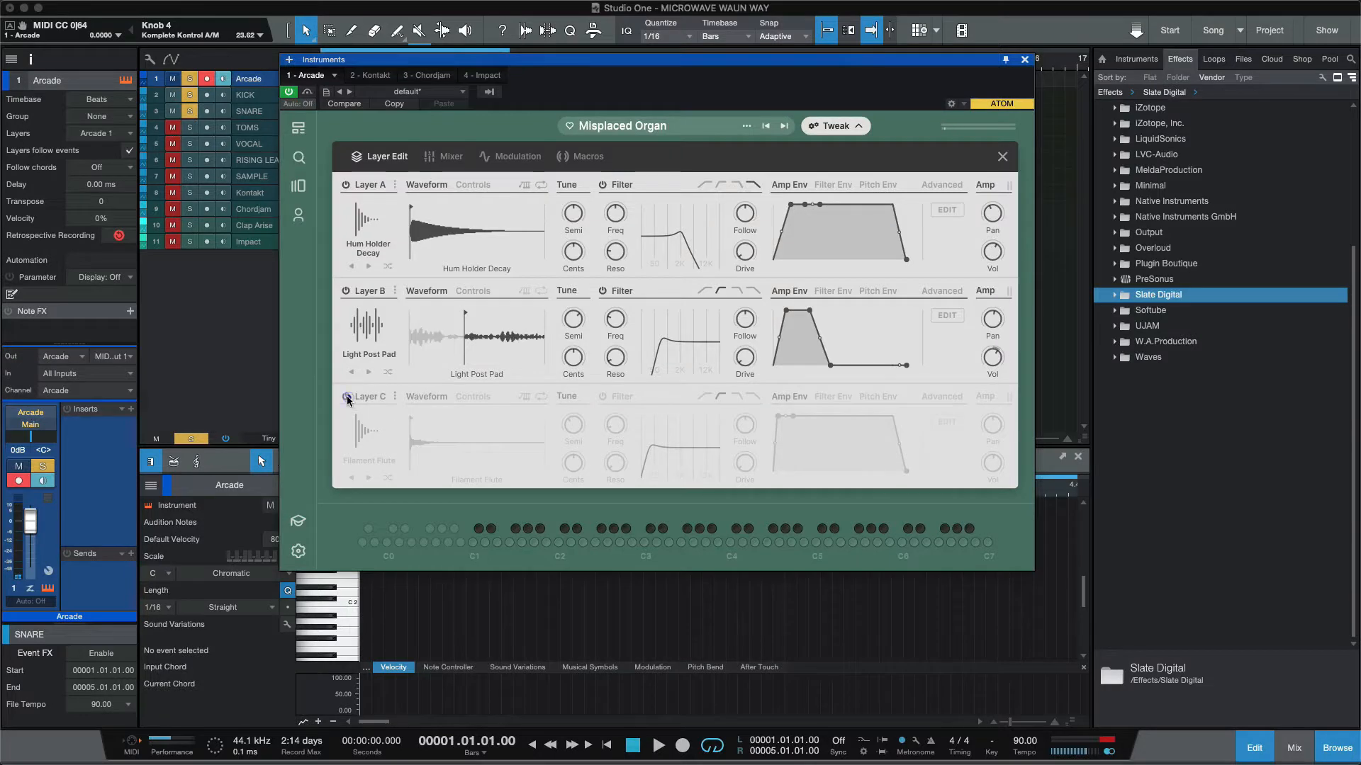
- Solo Layer C by enabling it and switching off Layers B and A
left_click(346, 397)
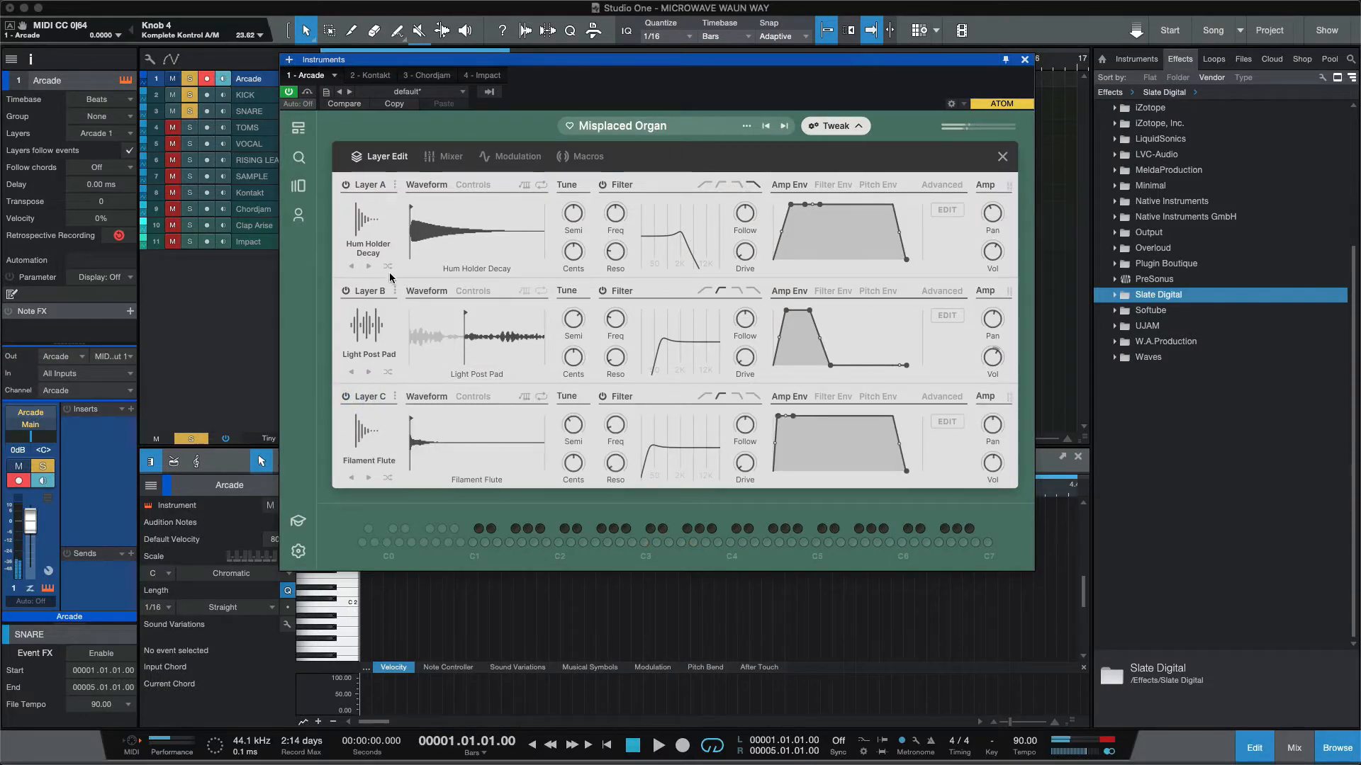
left_click(346, 291)
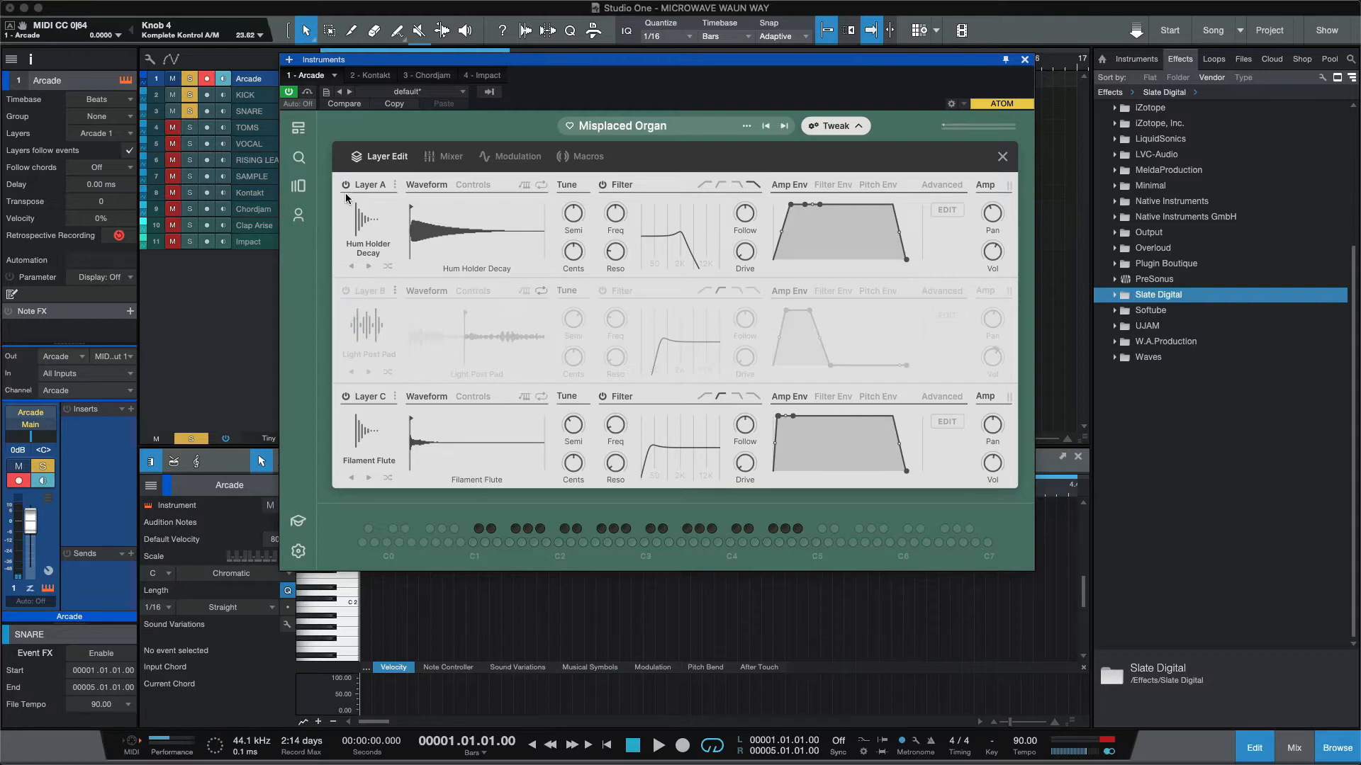
left_click(347, 185)
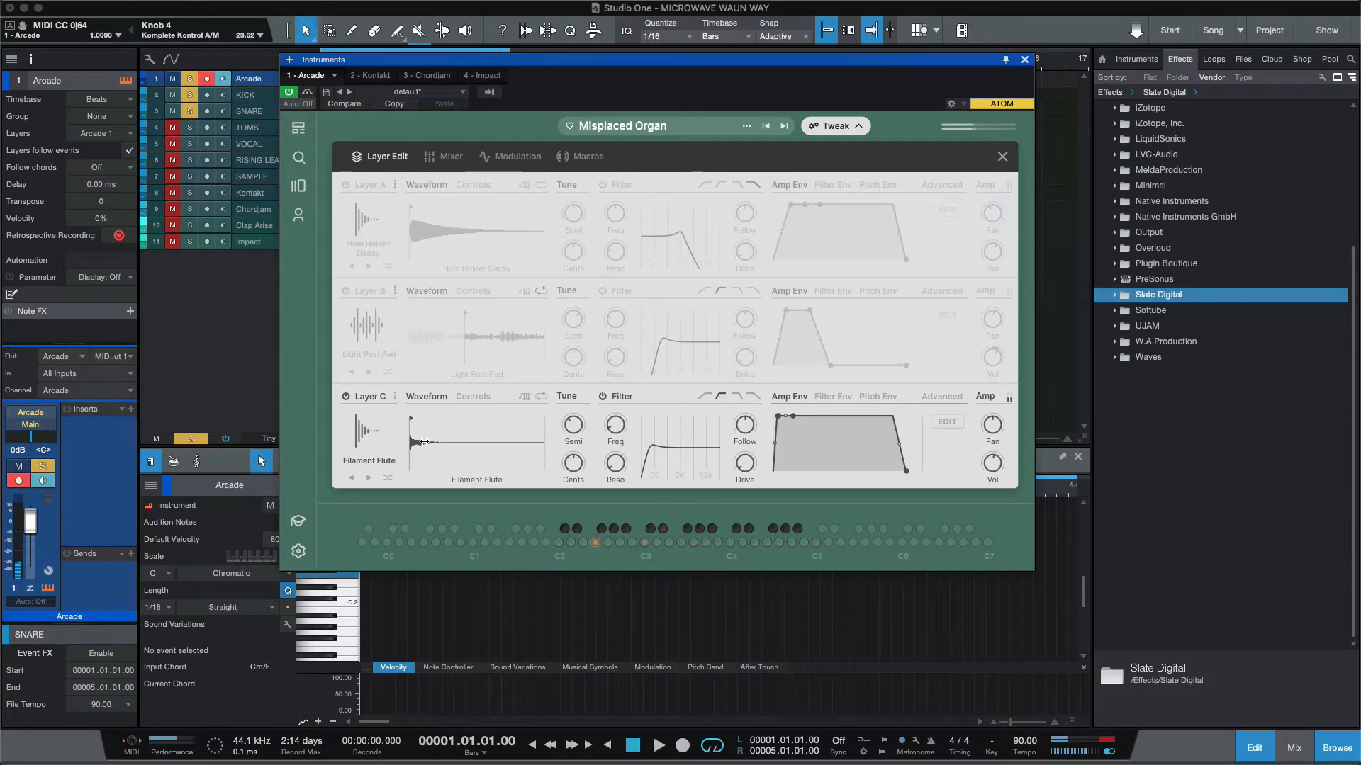
- Replace Layer C's Filament Flute with Cavernous Vocal Pad from the Aura line in the source browser
left_click(365, 428)
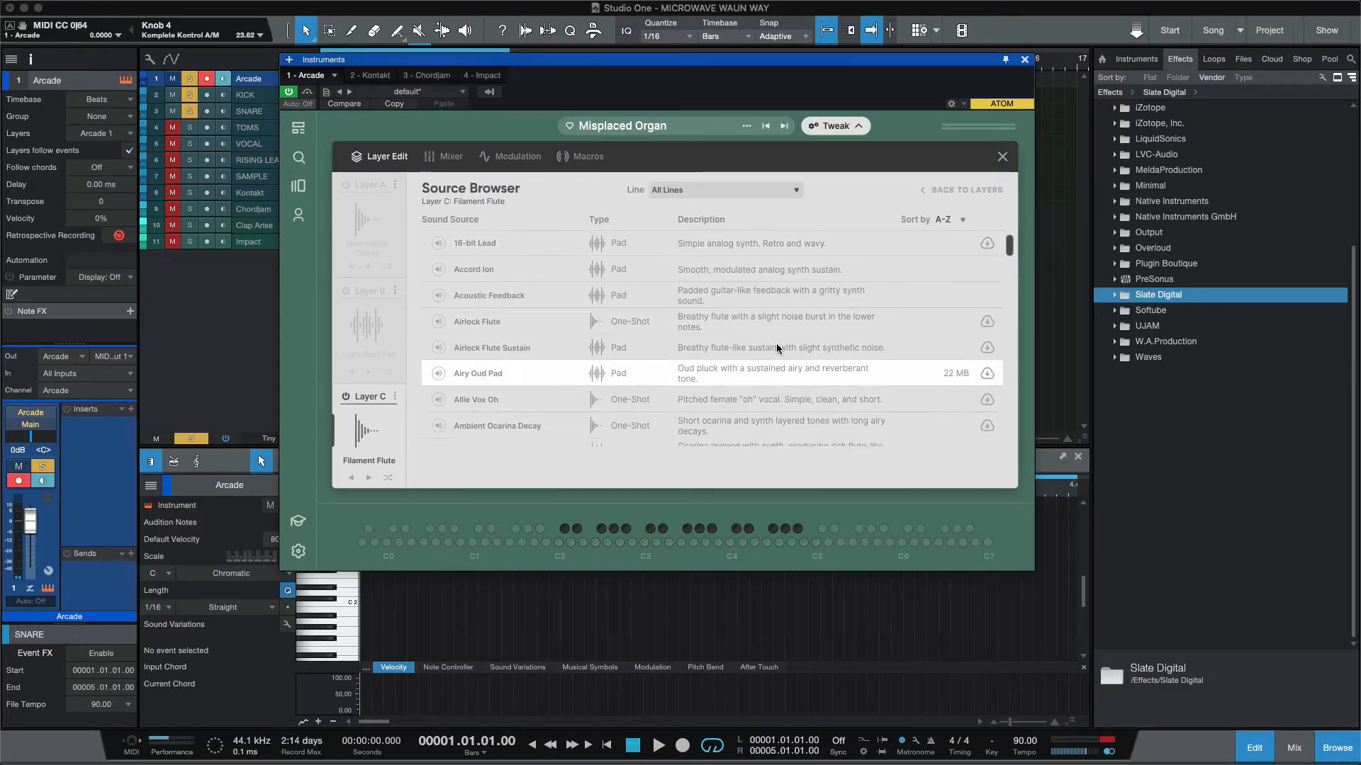
scroll(780, 351, "down", 5)
scroll(777, 347, "down", 5)
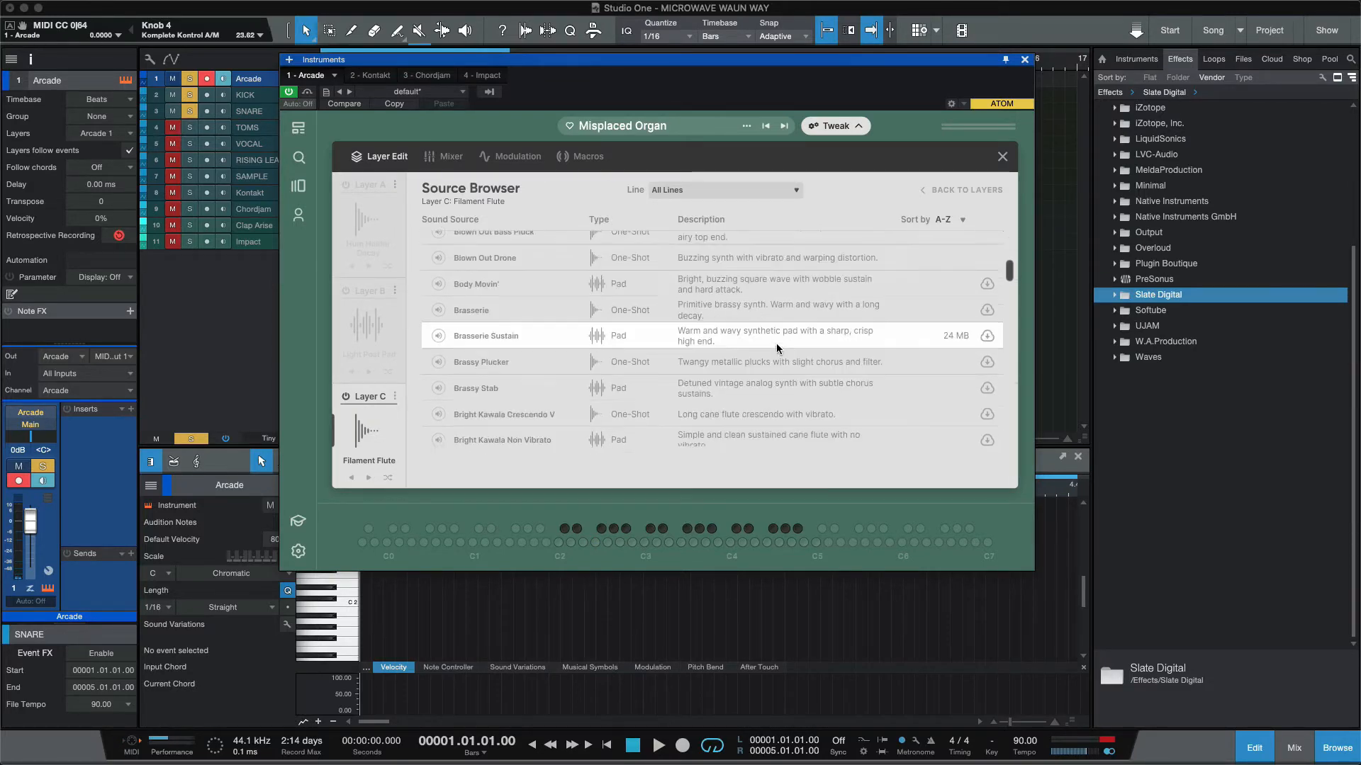
left_click(771, 188)
scroll(725, 329, "down", 8)
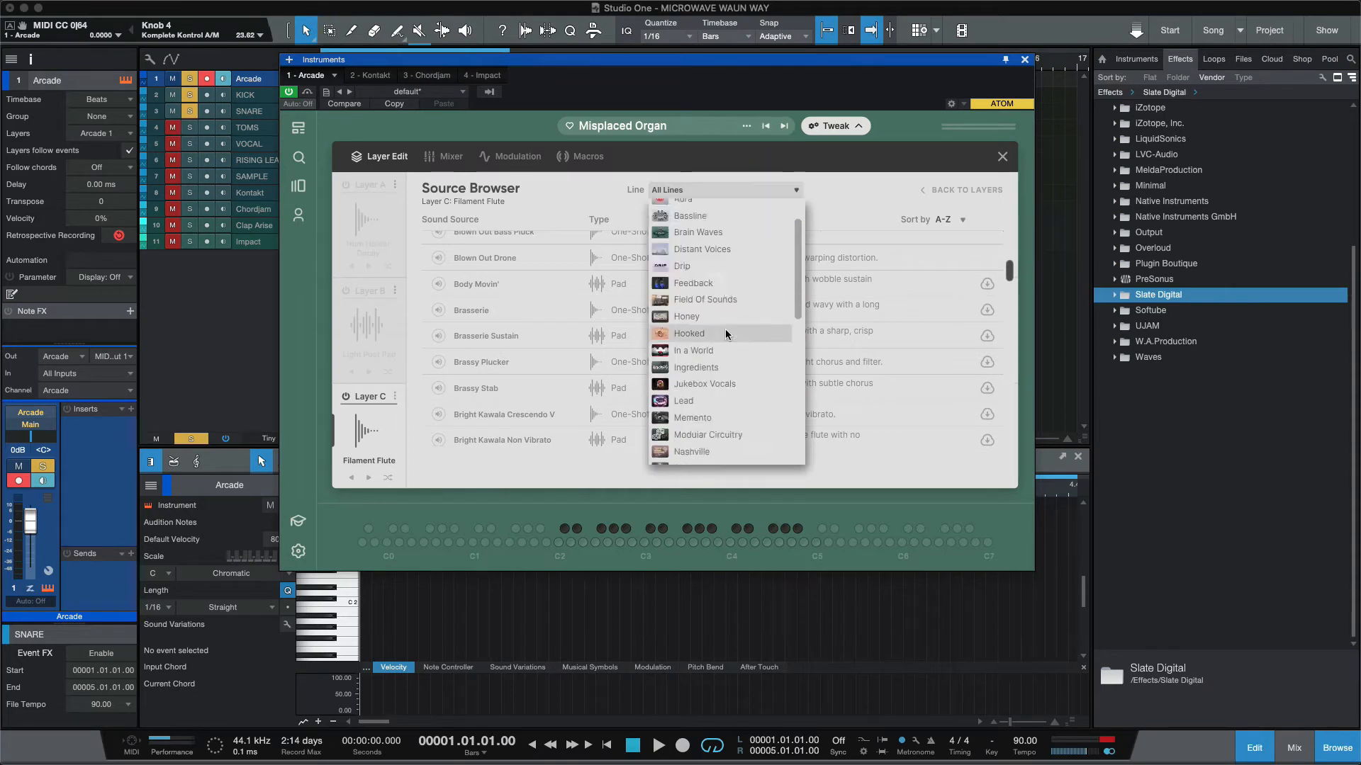
scroll(725, 329, "up", 8)
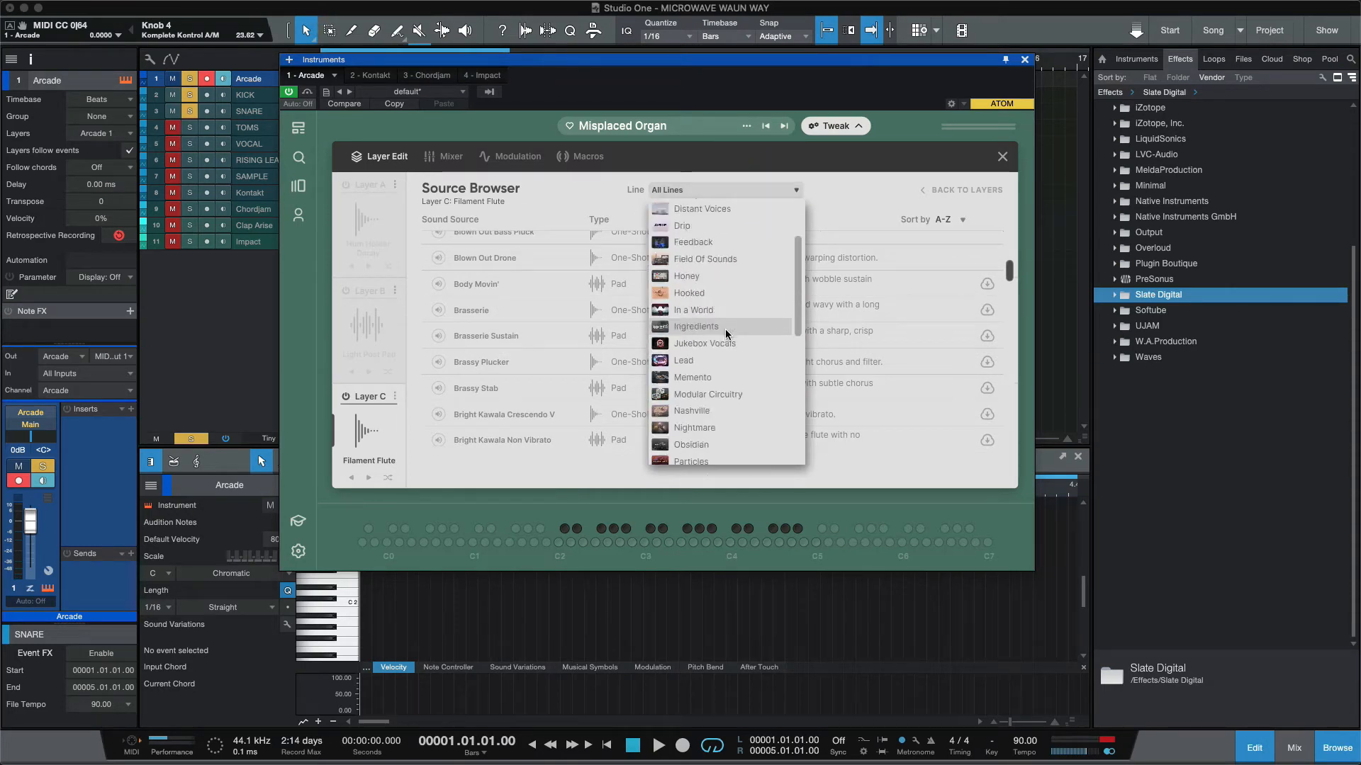
left_click(725, 329)
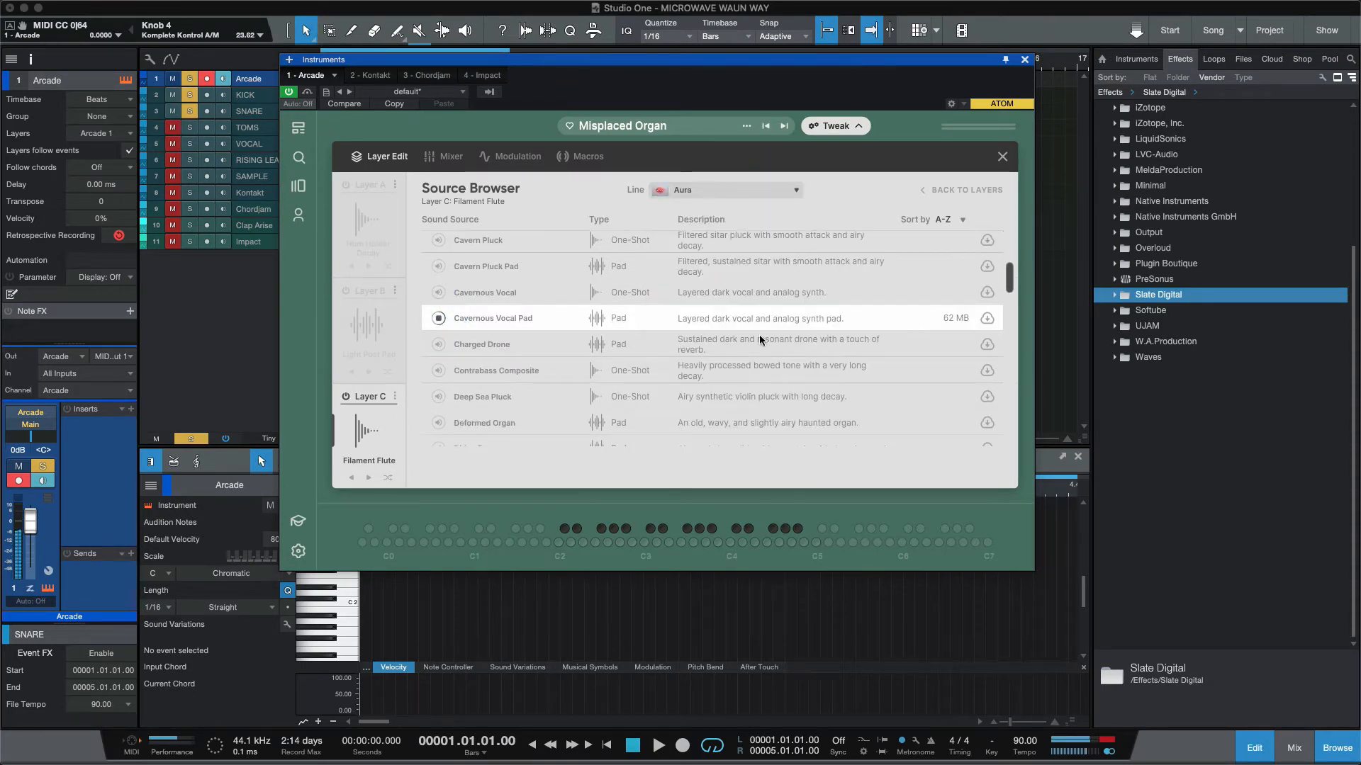
left_click(987, 318)
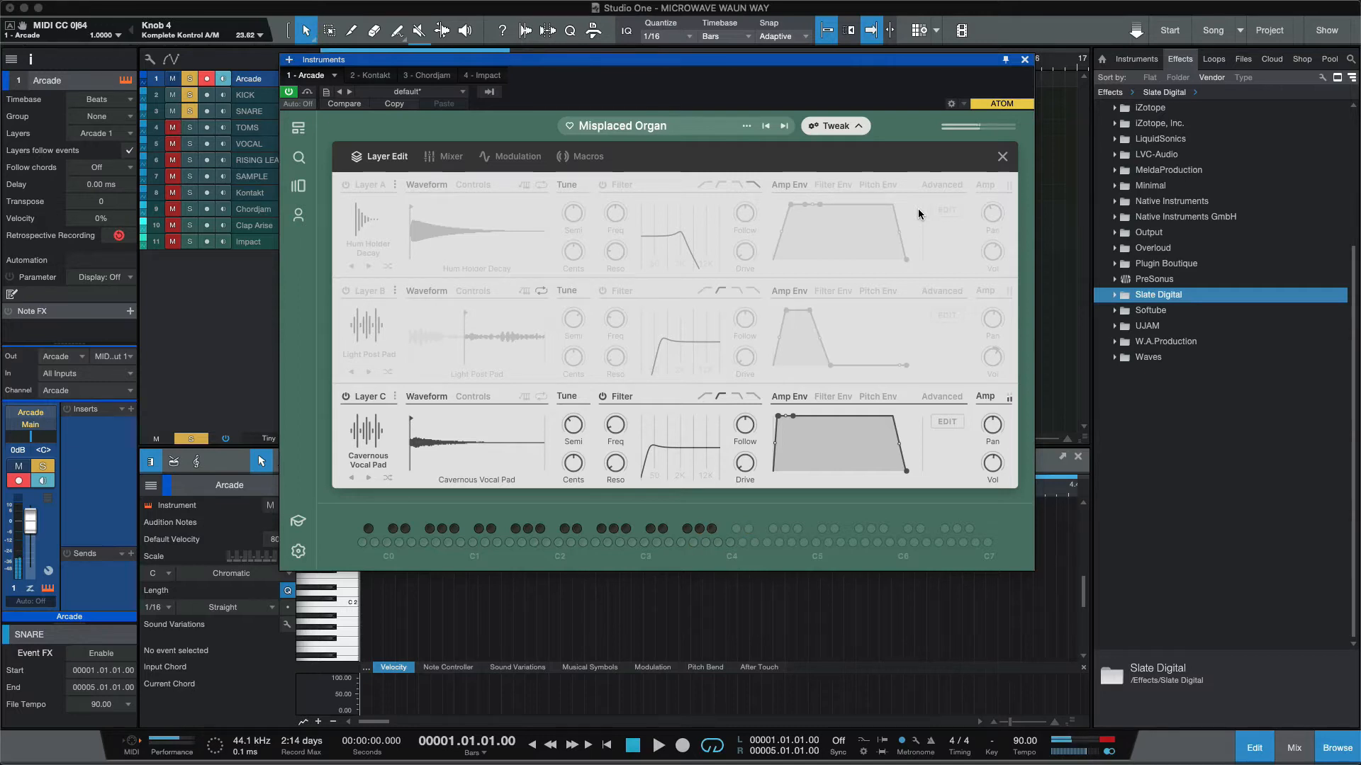
- Set Layer C's filter envelope attack to about 2.04 sec and lengthen its amp envelope attack slightly
mouse_move(606, 462)
left_click(827, 396)
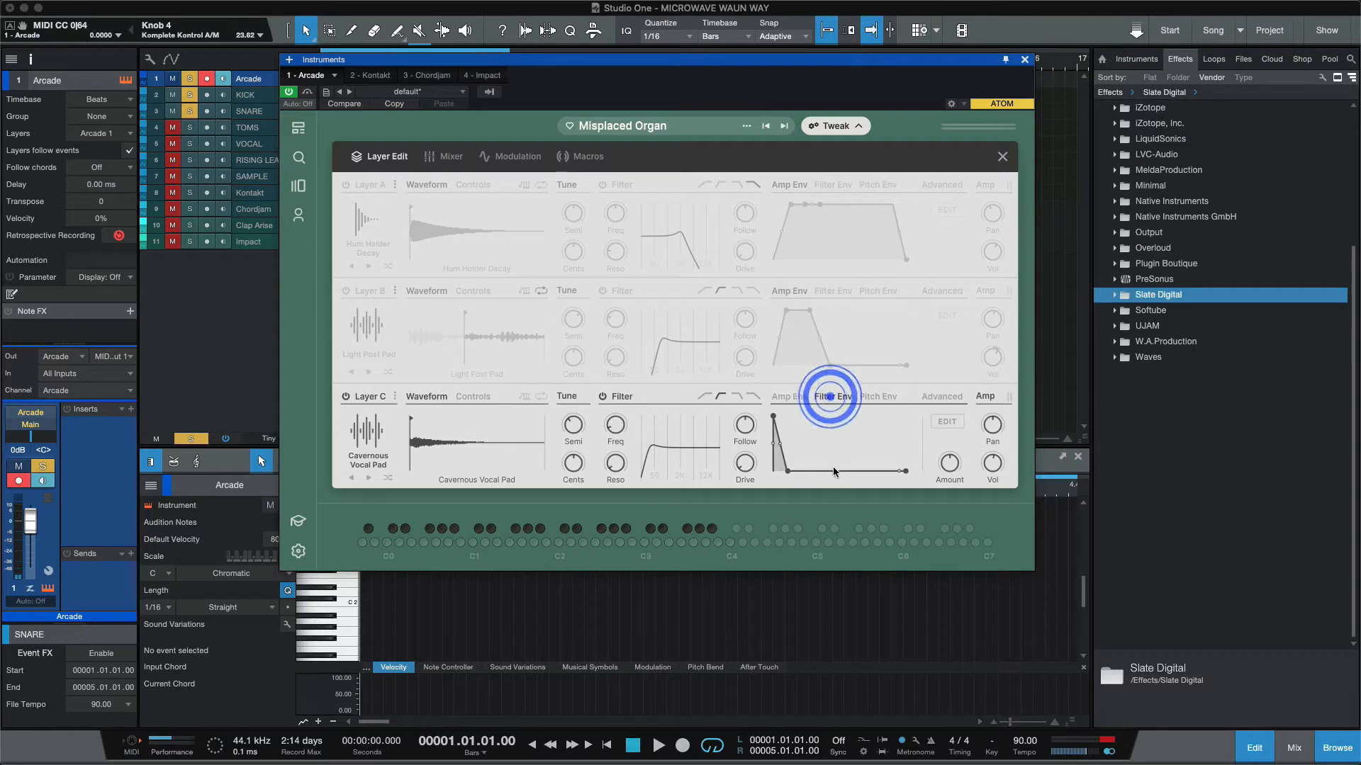
left_click_drag(775, 418, 793, 406)
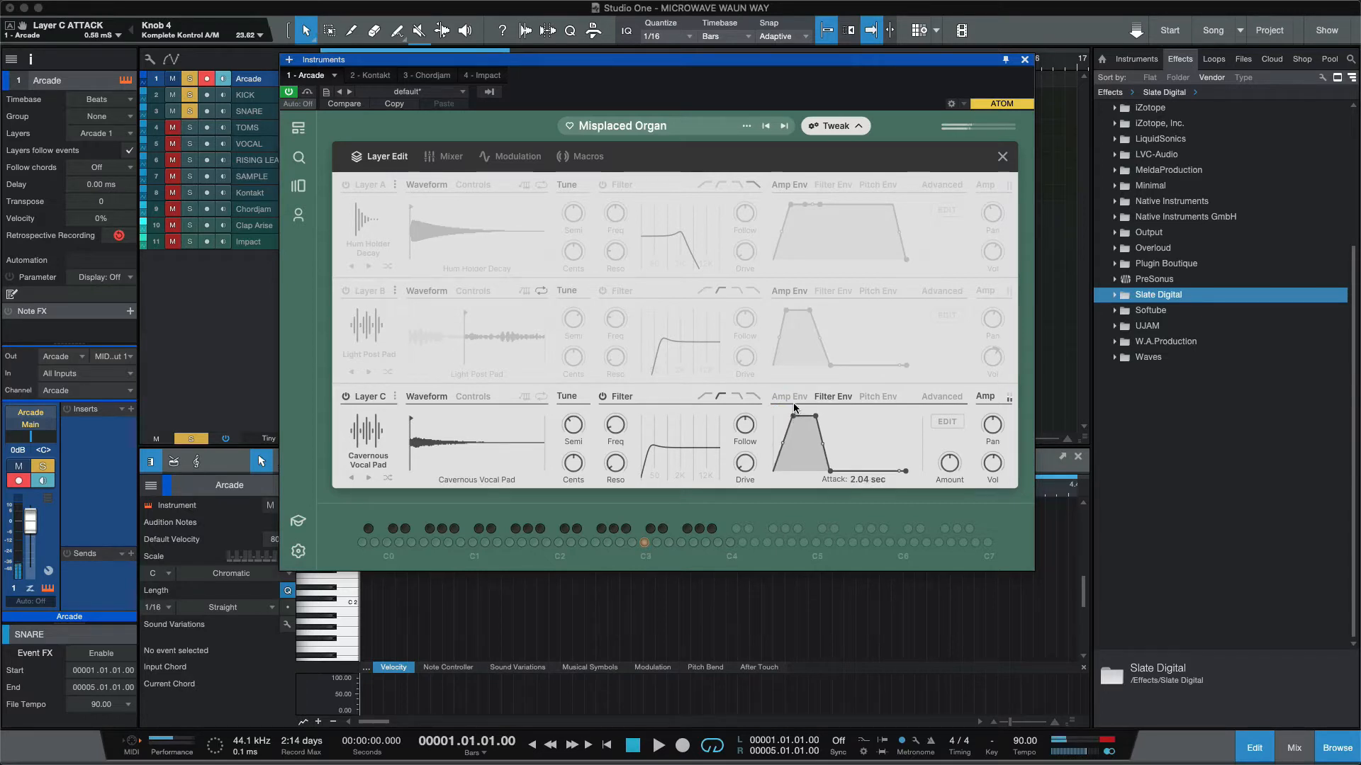
left_click(793, 396)
left_click_drag(779, 416, 789, 416)
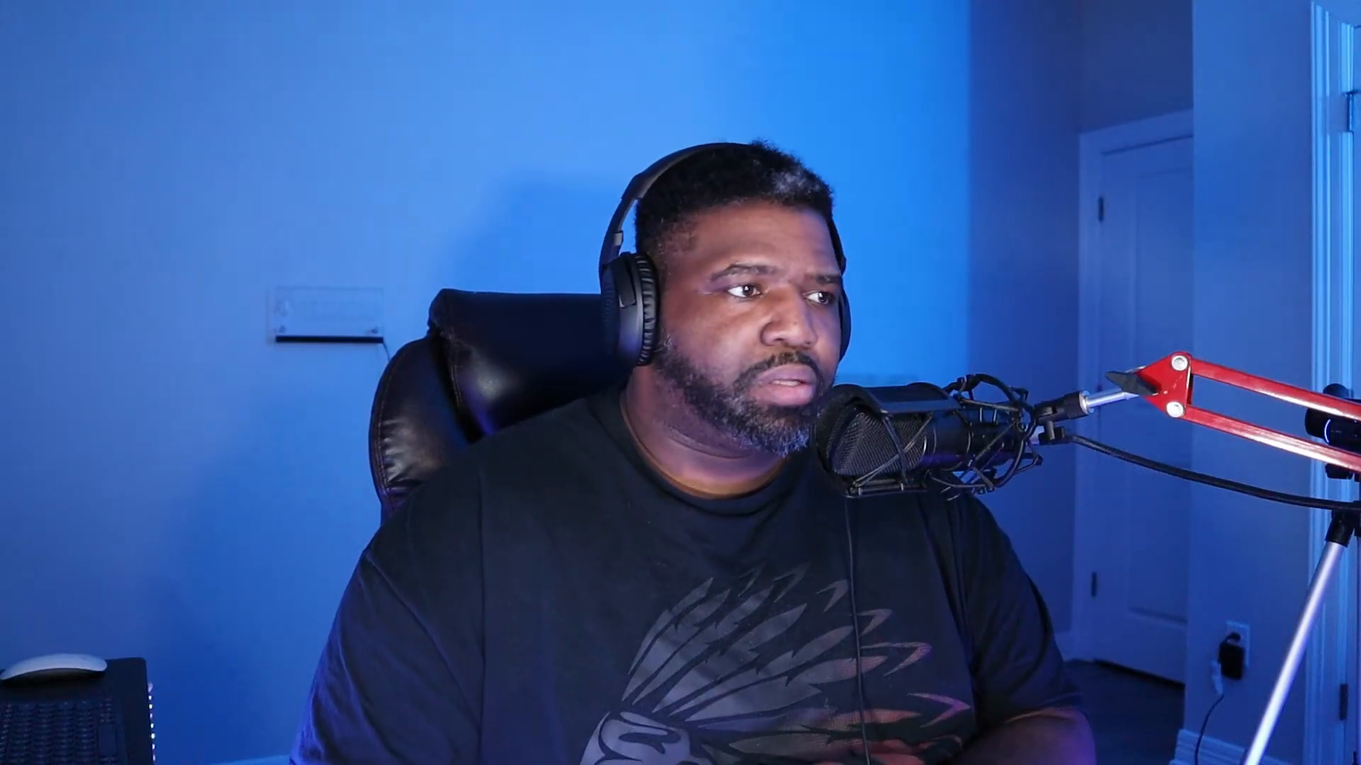
- Switch Layers B and A back on alongside Layer C and open the layers' mixer
left_click(345, 291)
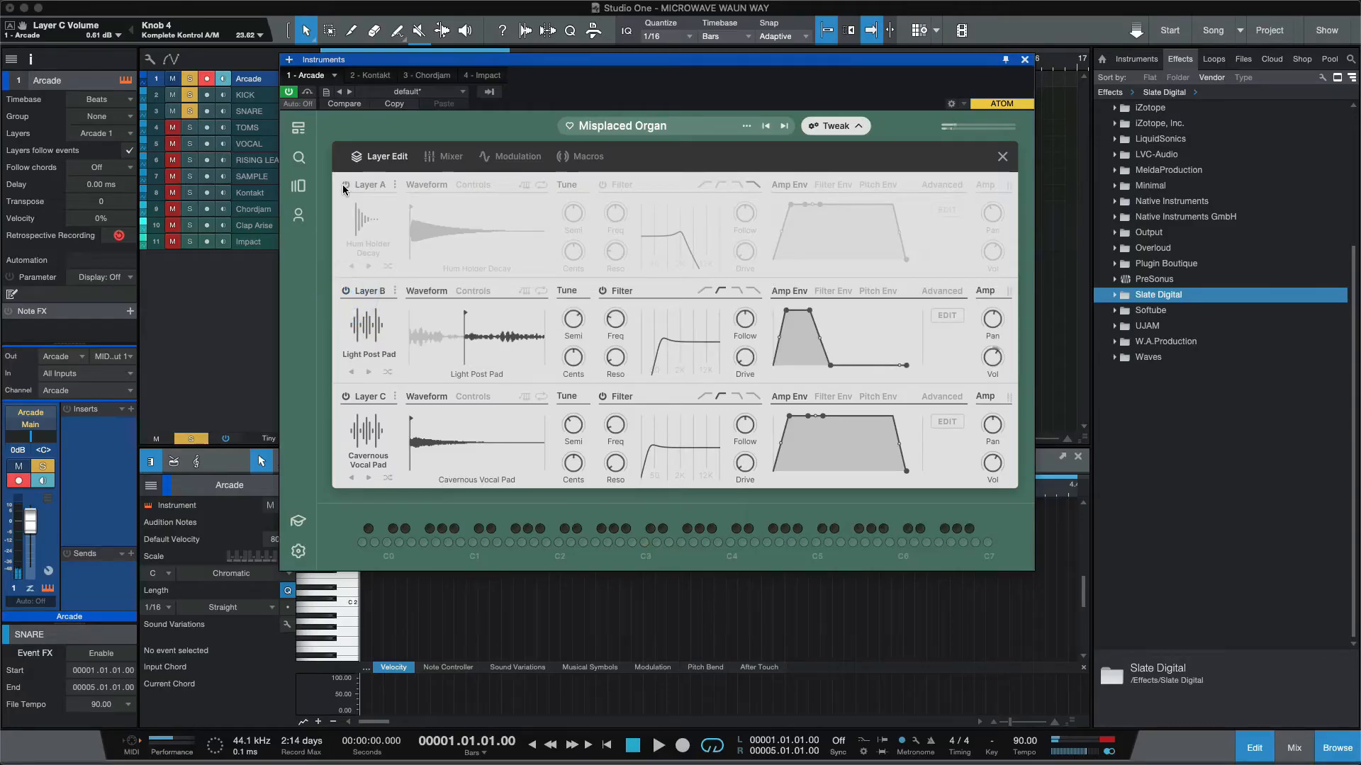
left_click(345, 186)
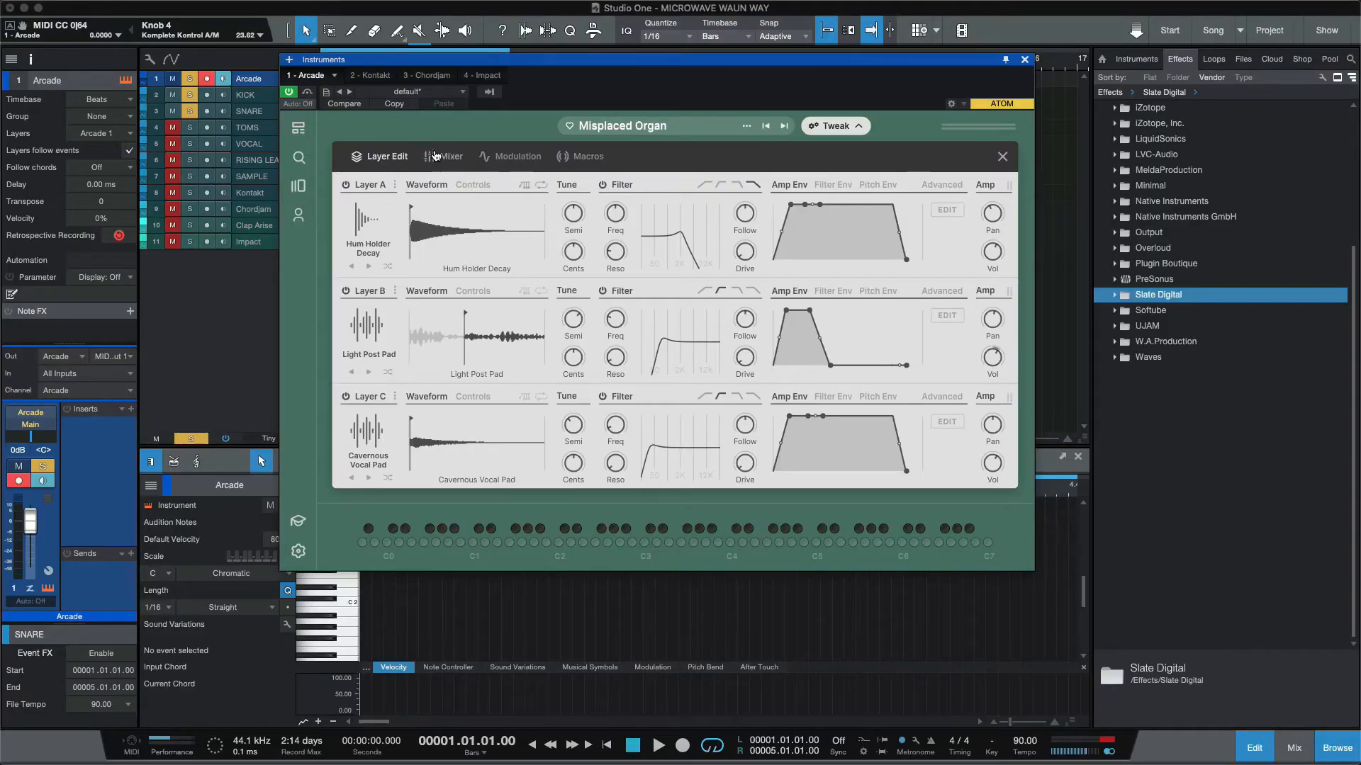
left_click(439, 156)
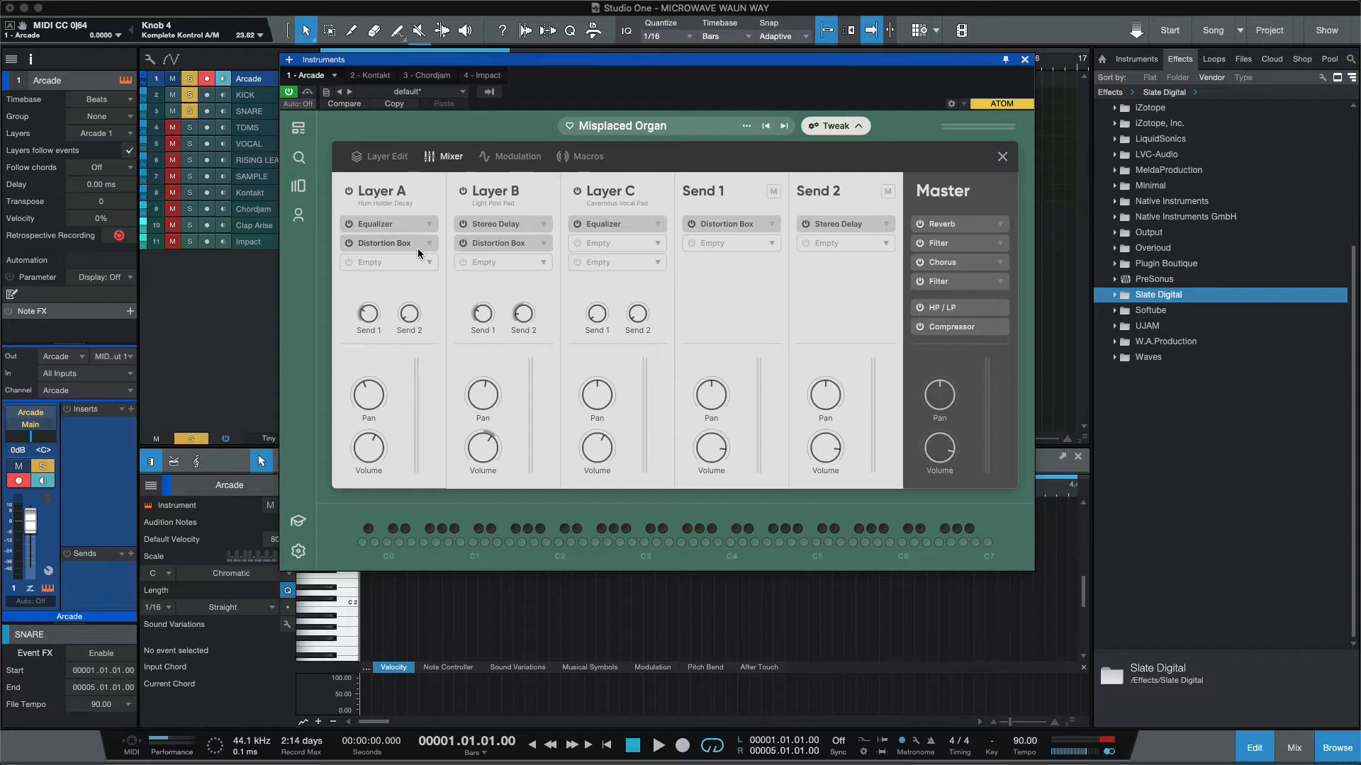
left_click(379, 156)
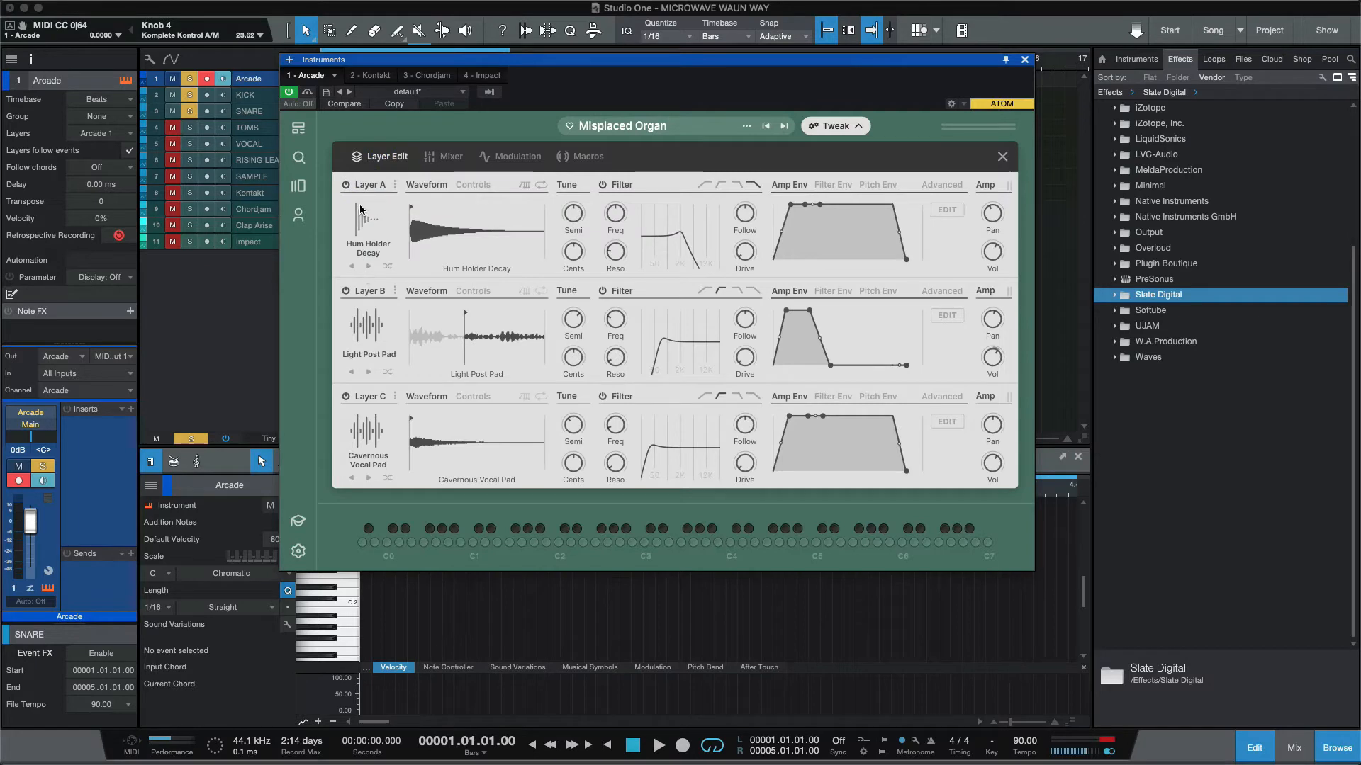
left_click(447, 157)
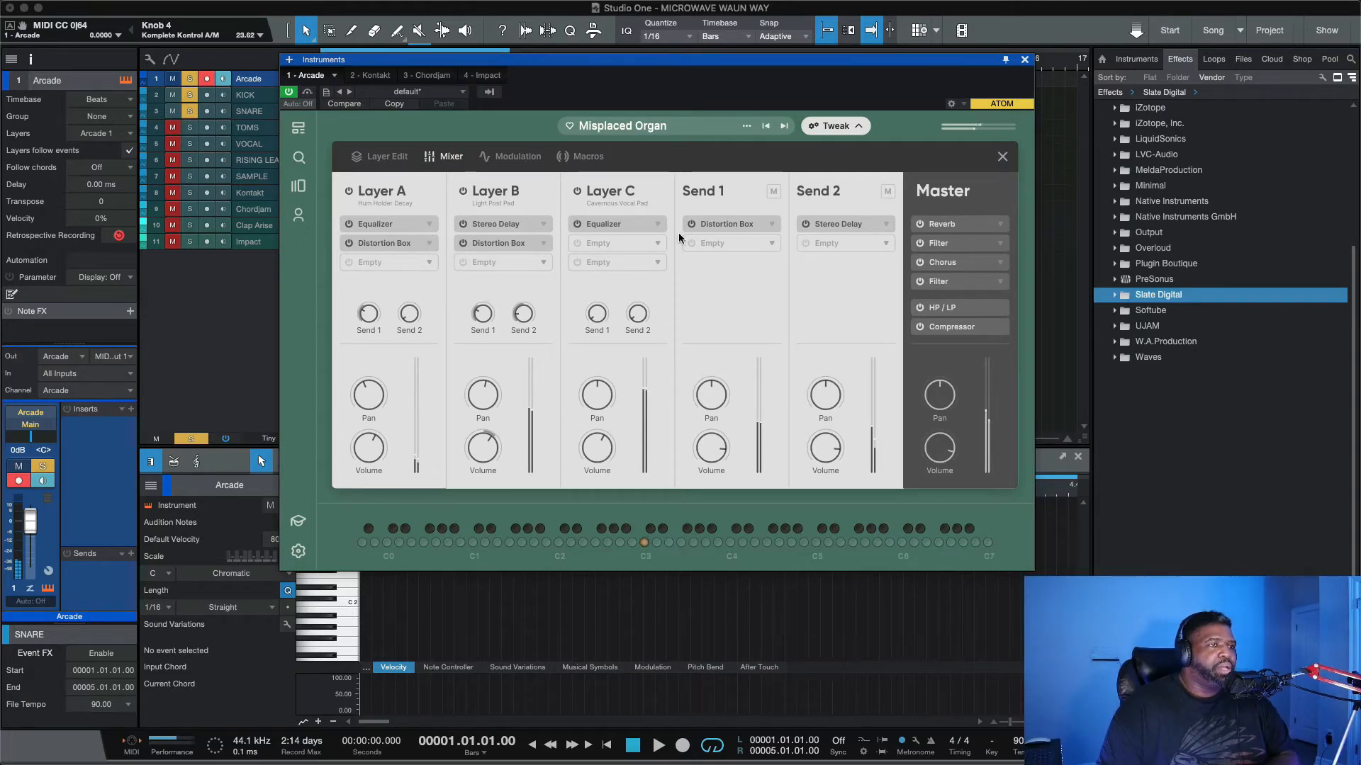
- Isolate Layer A in the mixer by switching off Layers C and B, and raise band 3 of Layer A's equalizer
left_click(577, 191)
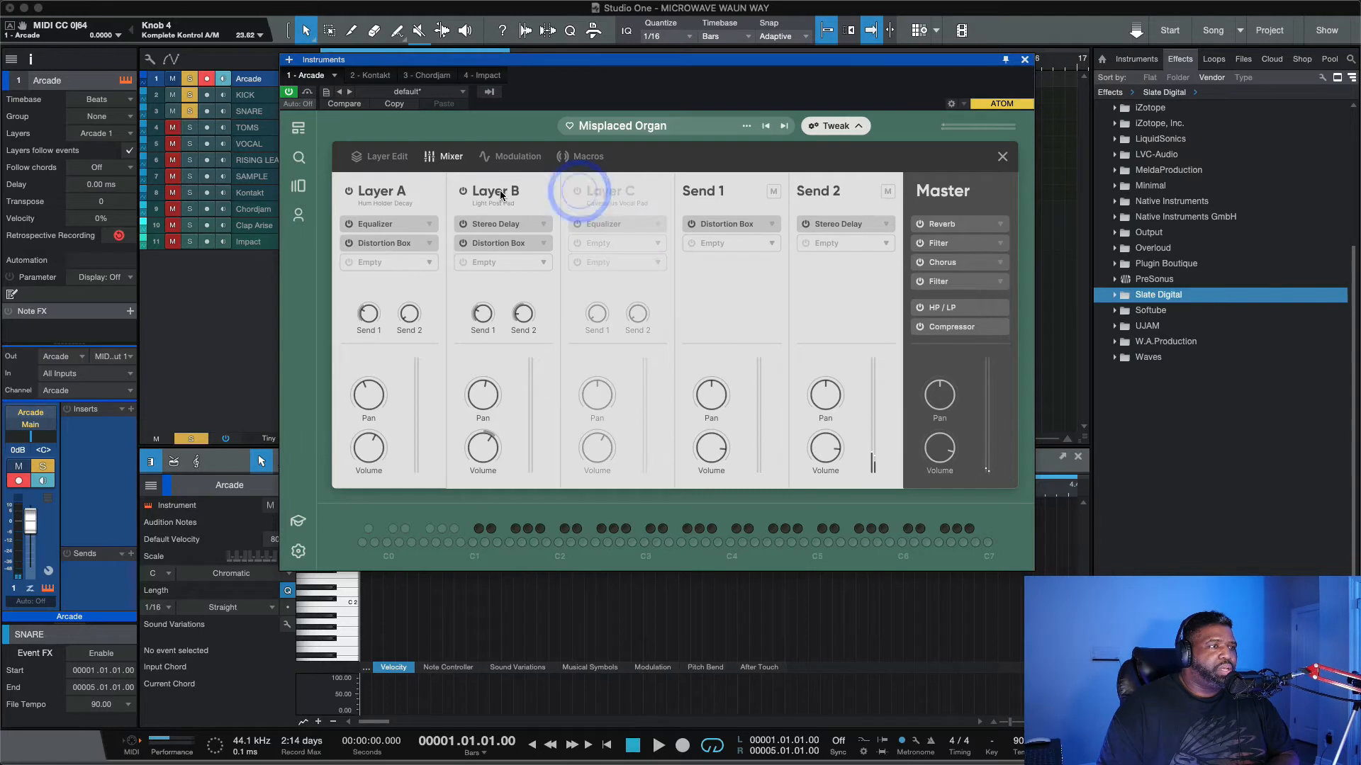
left_click(463, 192)
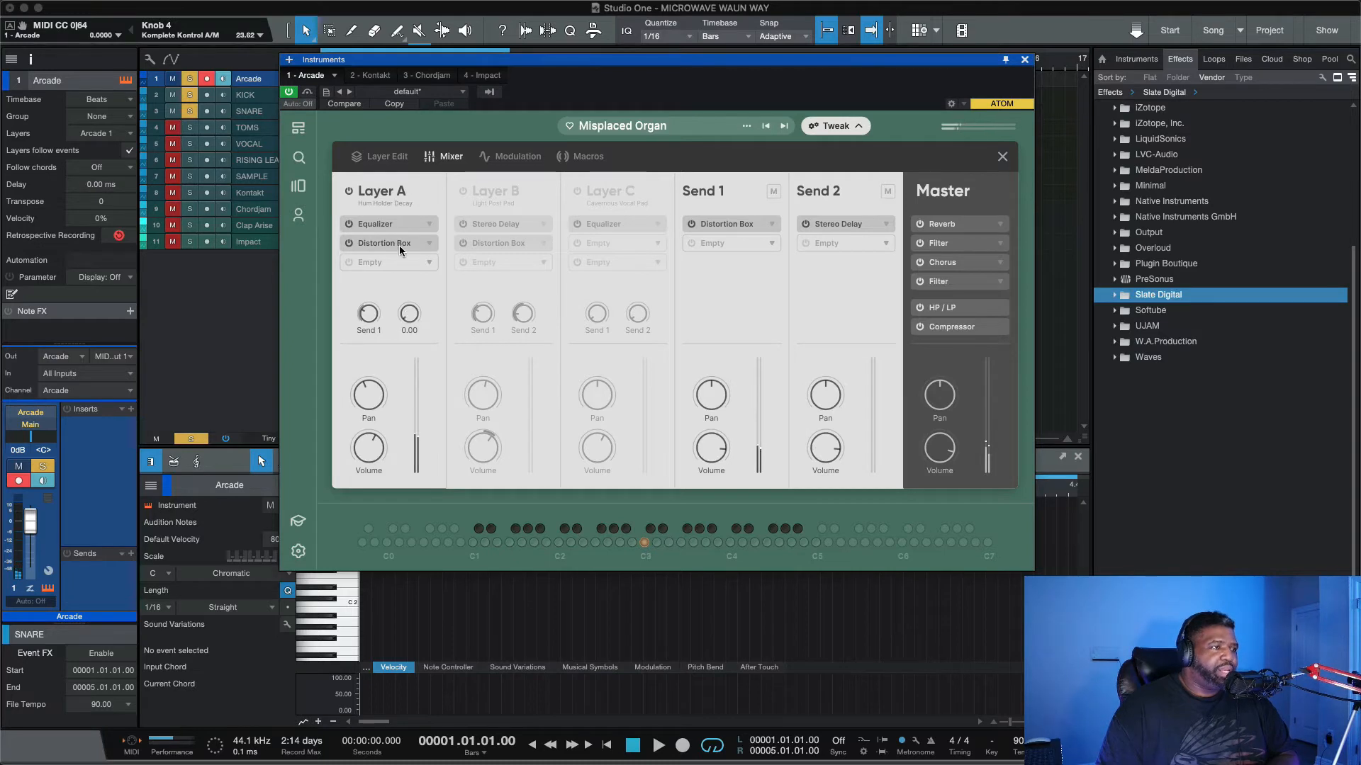
left_click(394, 222)
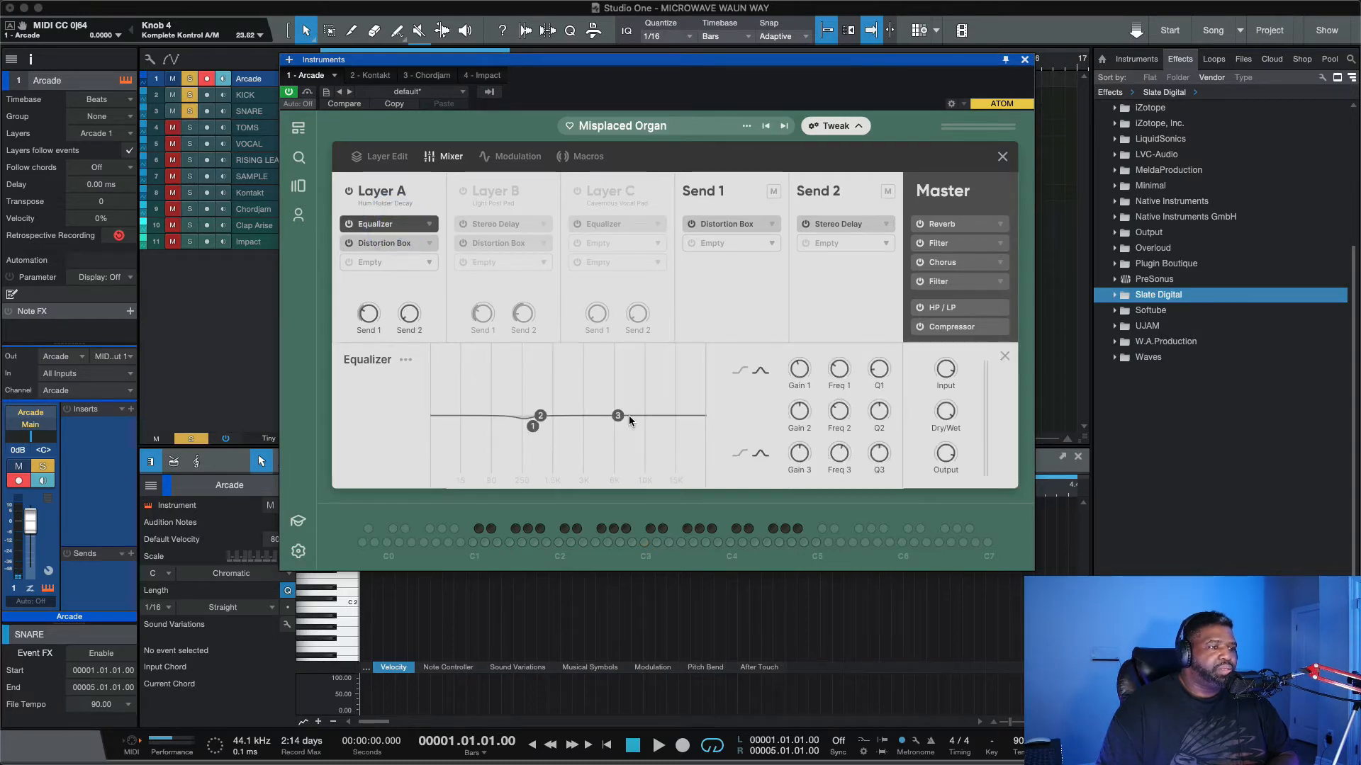
left_click_drag(617, 415, 661, 395)
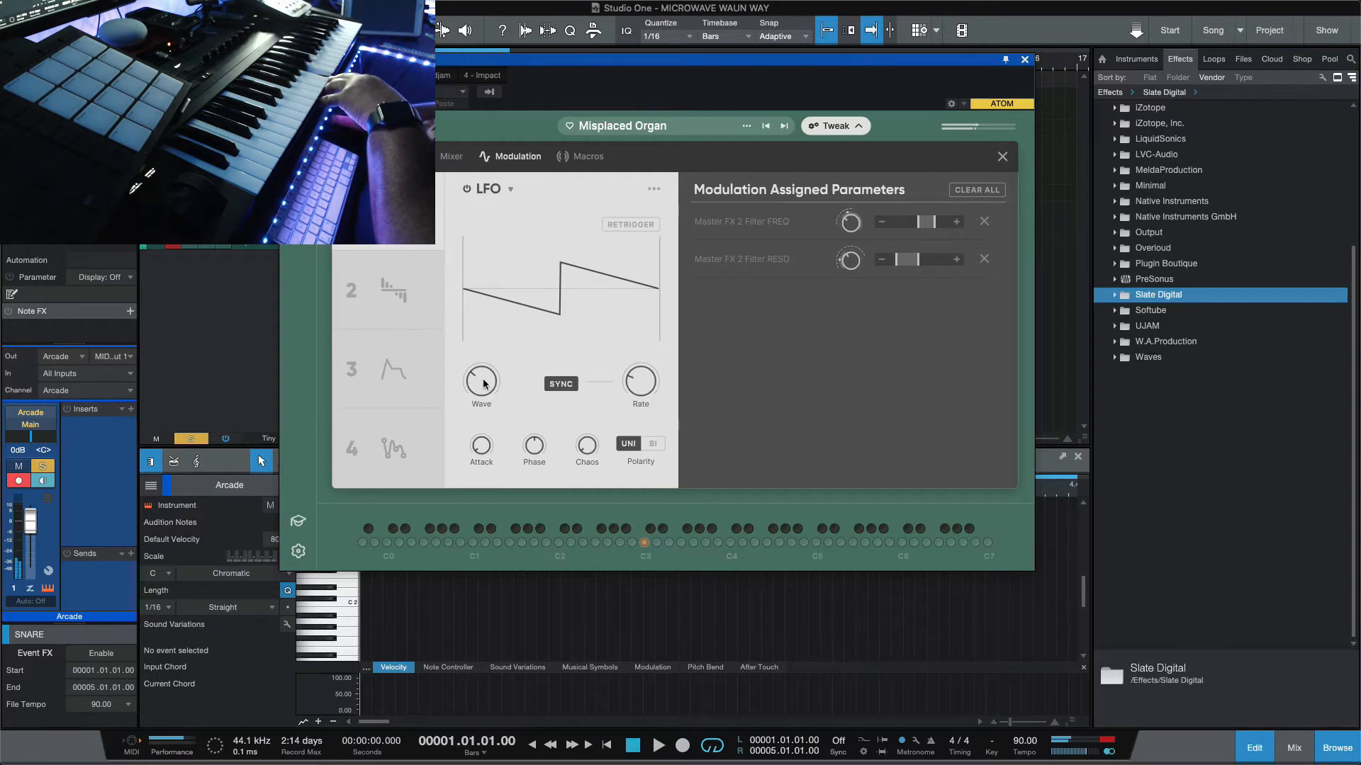
- Speed up the LFO modulator's synced rate beyond 1/8 and change its wave to a sine shape
left_click_drag(650, 387, 652, 383)
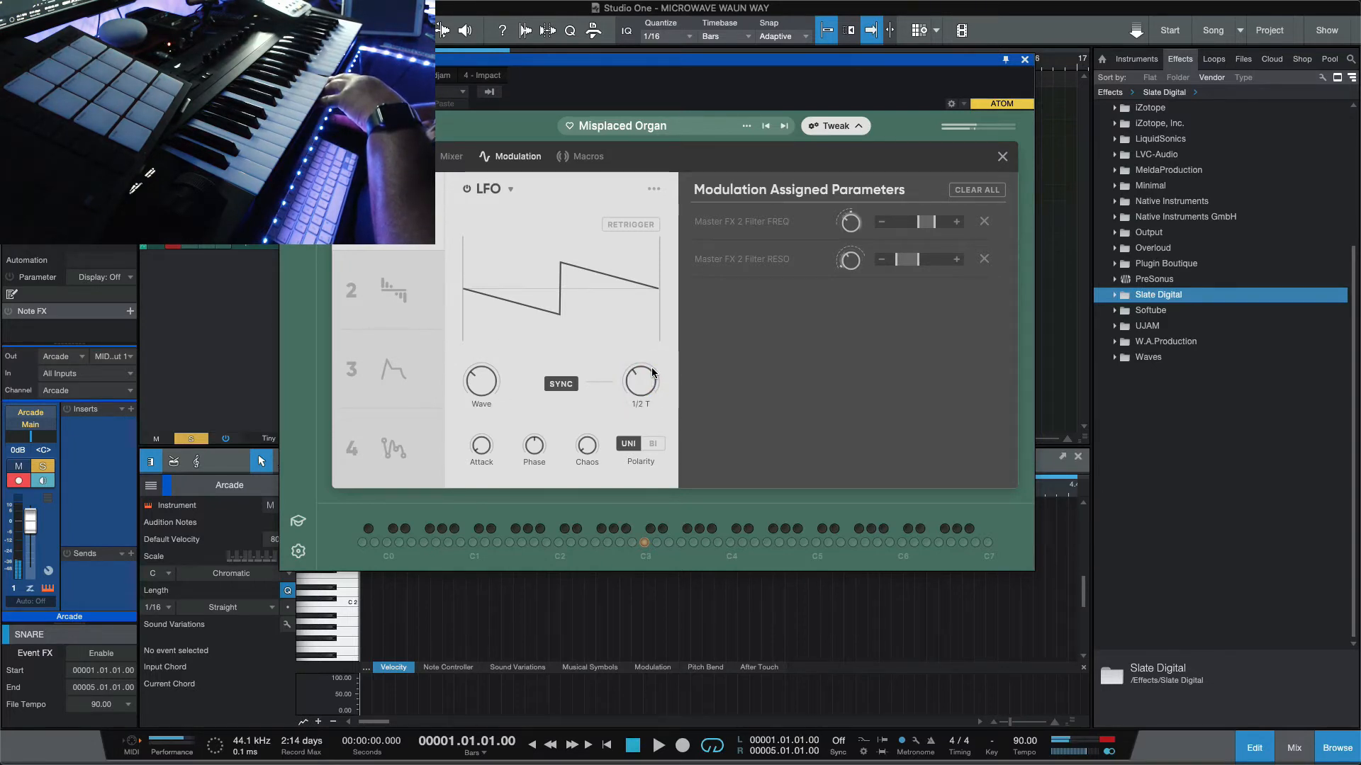
left_click_drag(652, 369, 653, 350)
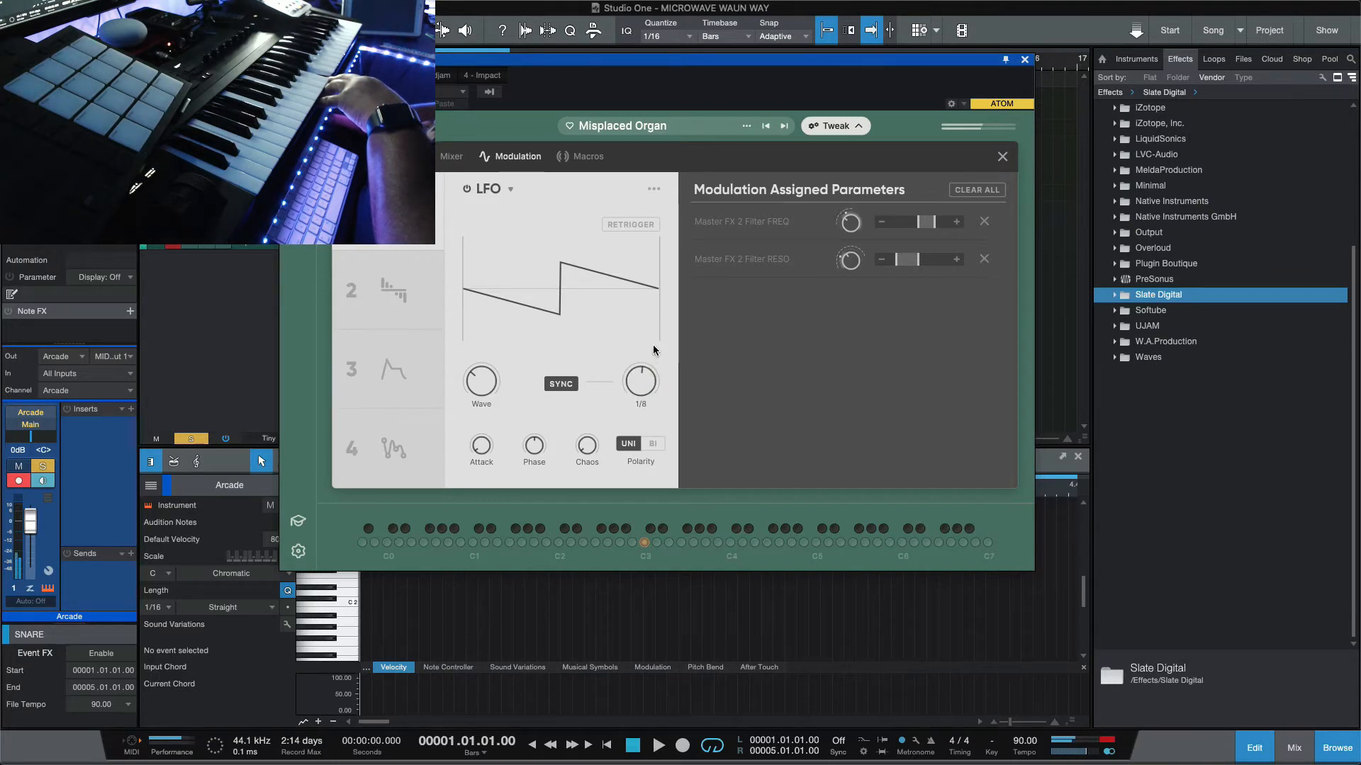
left_click_drag(651, 331, 652, 327)
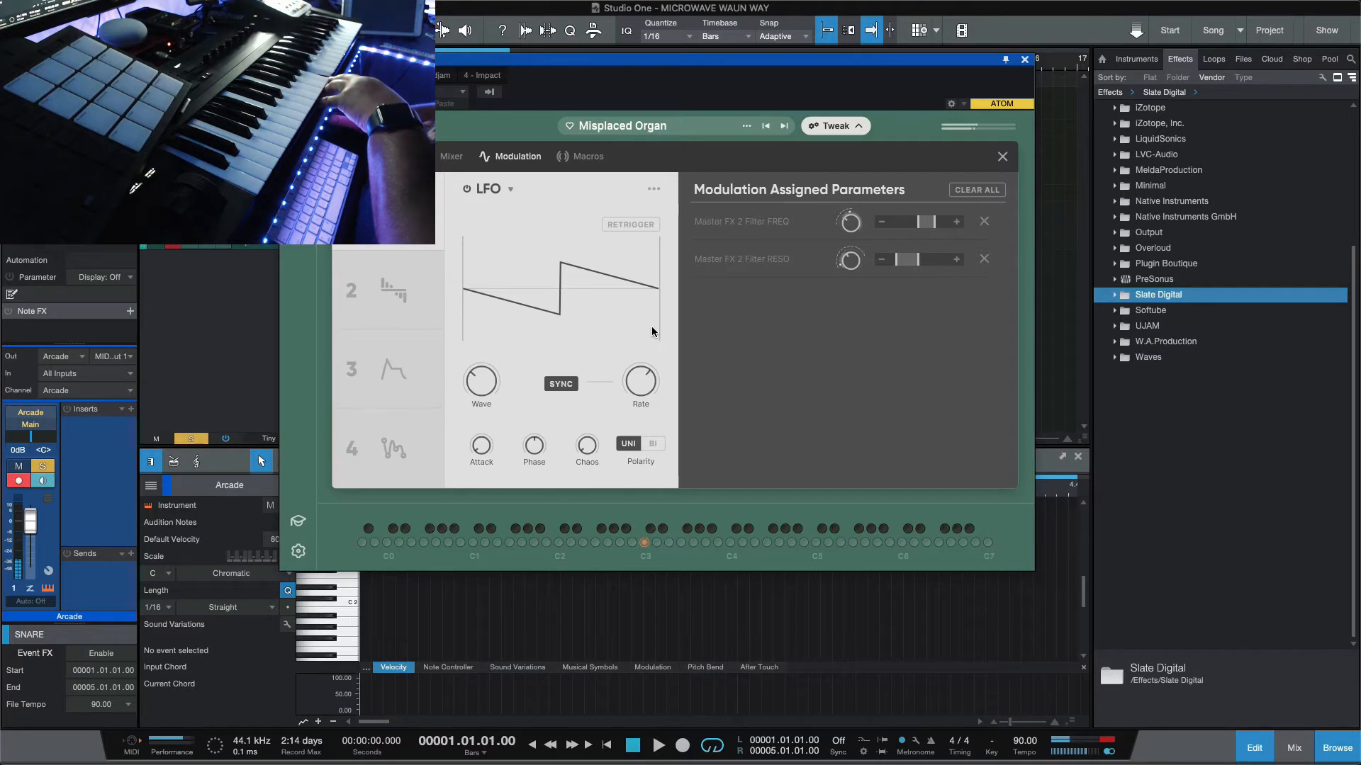
left_click_drag(488, 386, 486, 323)
- Reduce the LFO's modulation depth on the Master FX 2 Filter RESO and FREQ parameters
mouse_move(492, 452)
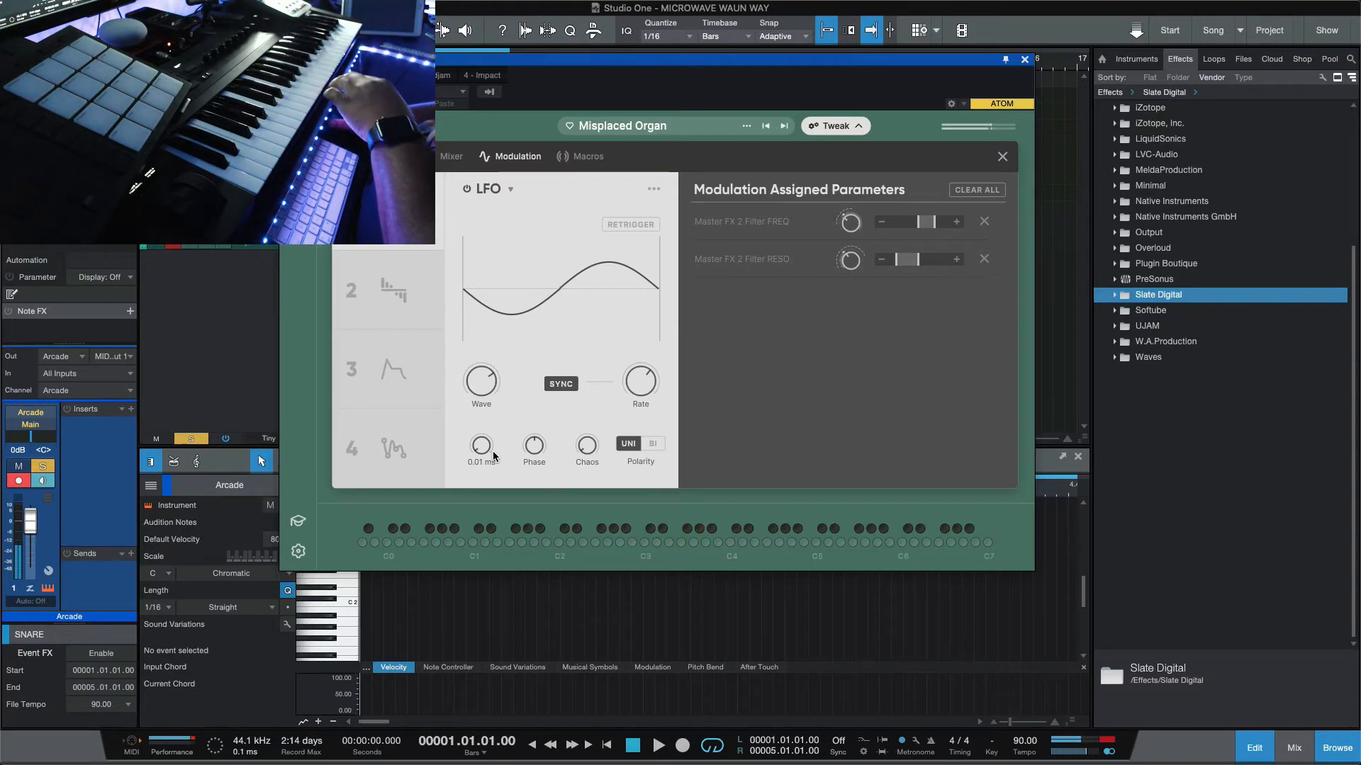
mouse_move(640, 382)
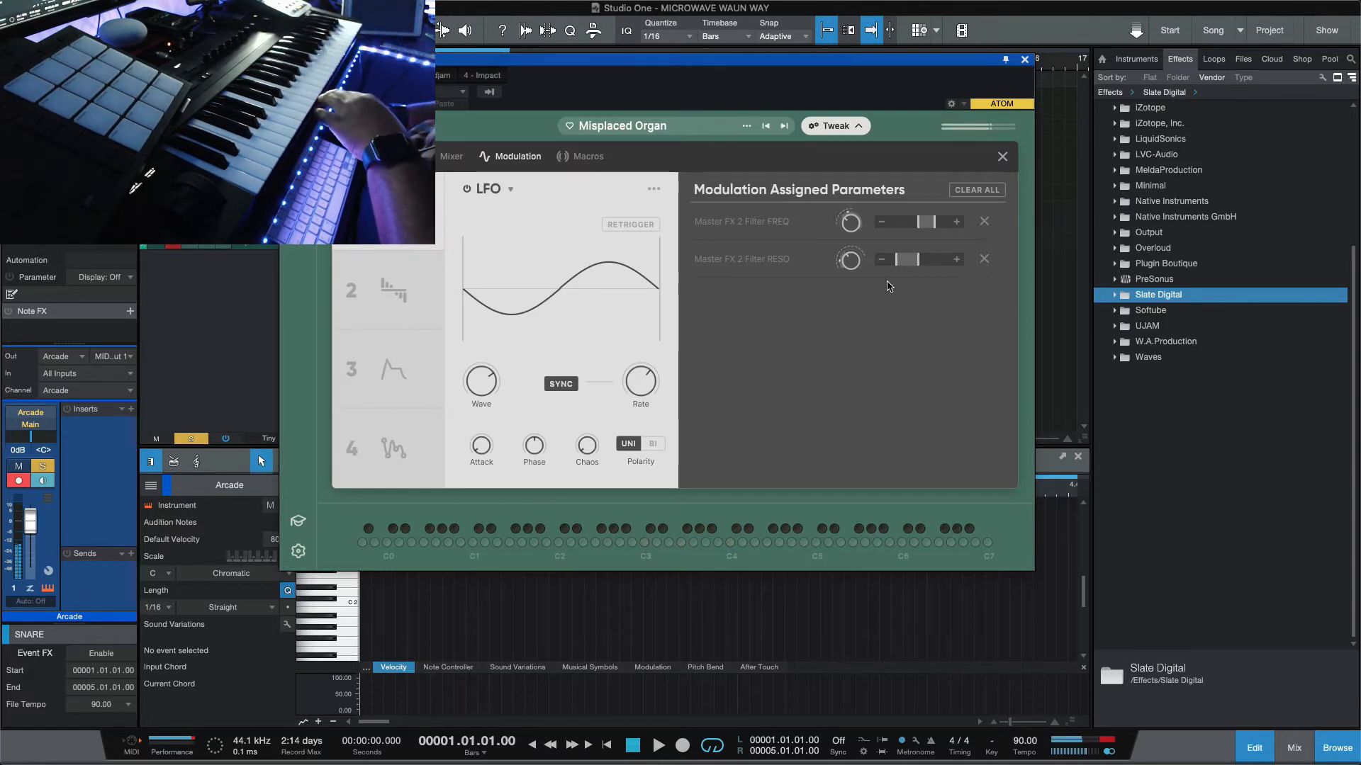
left_click_drag(894, 260, 947, 263)
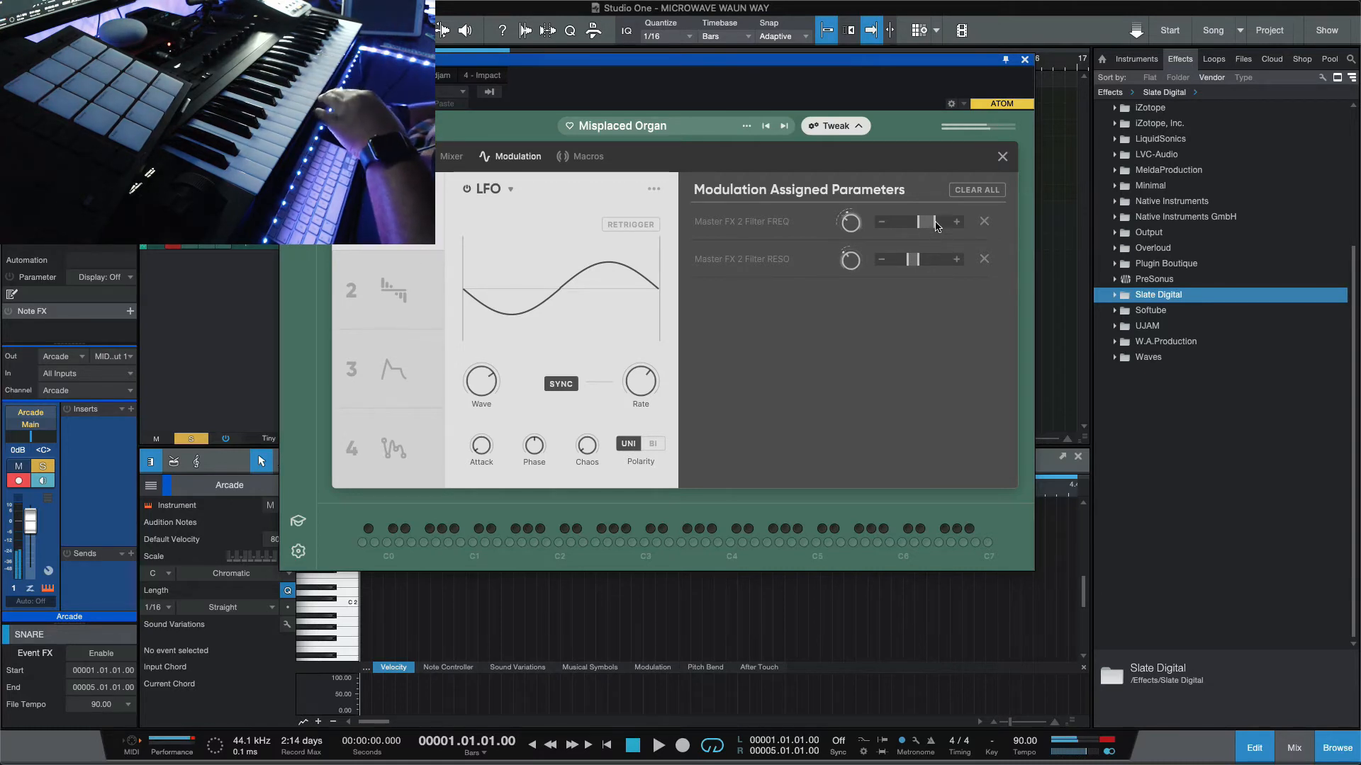
left_click_drag(936, 225, 921, 230)
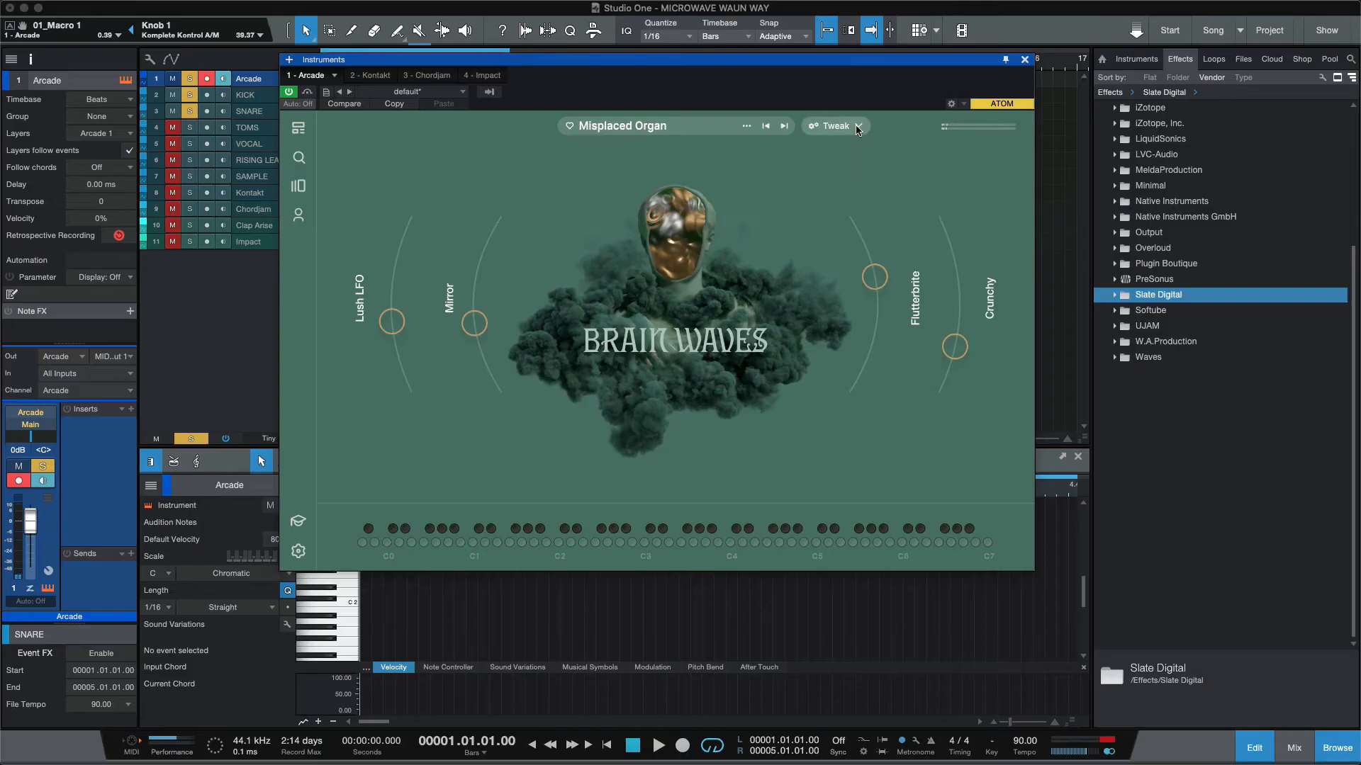
- Open the preset's second modulator, the Sequencer, and randomize its step pattern
left_click(857, 126)
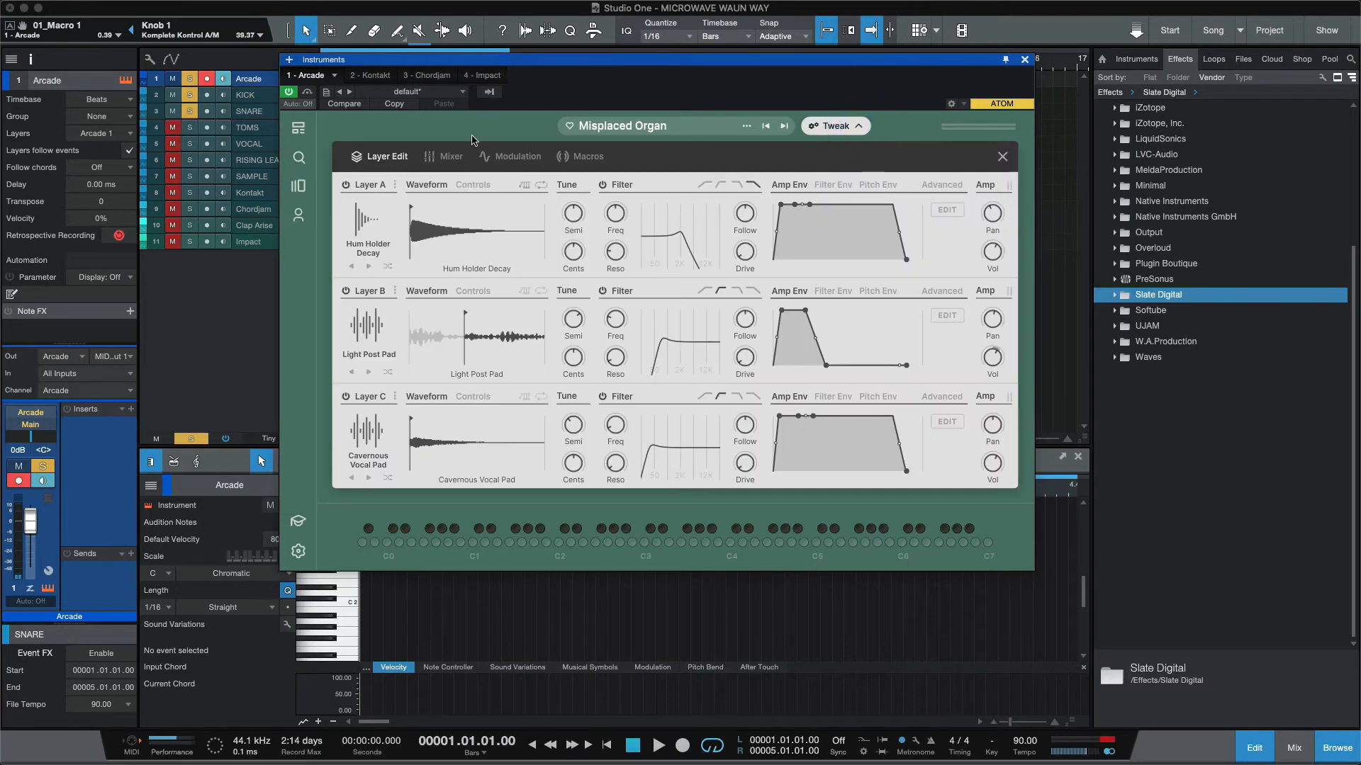
left_click(516, 157)
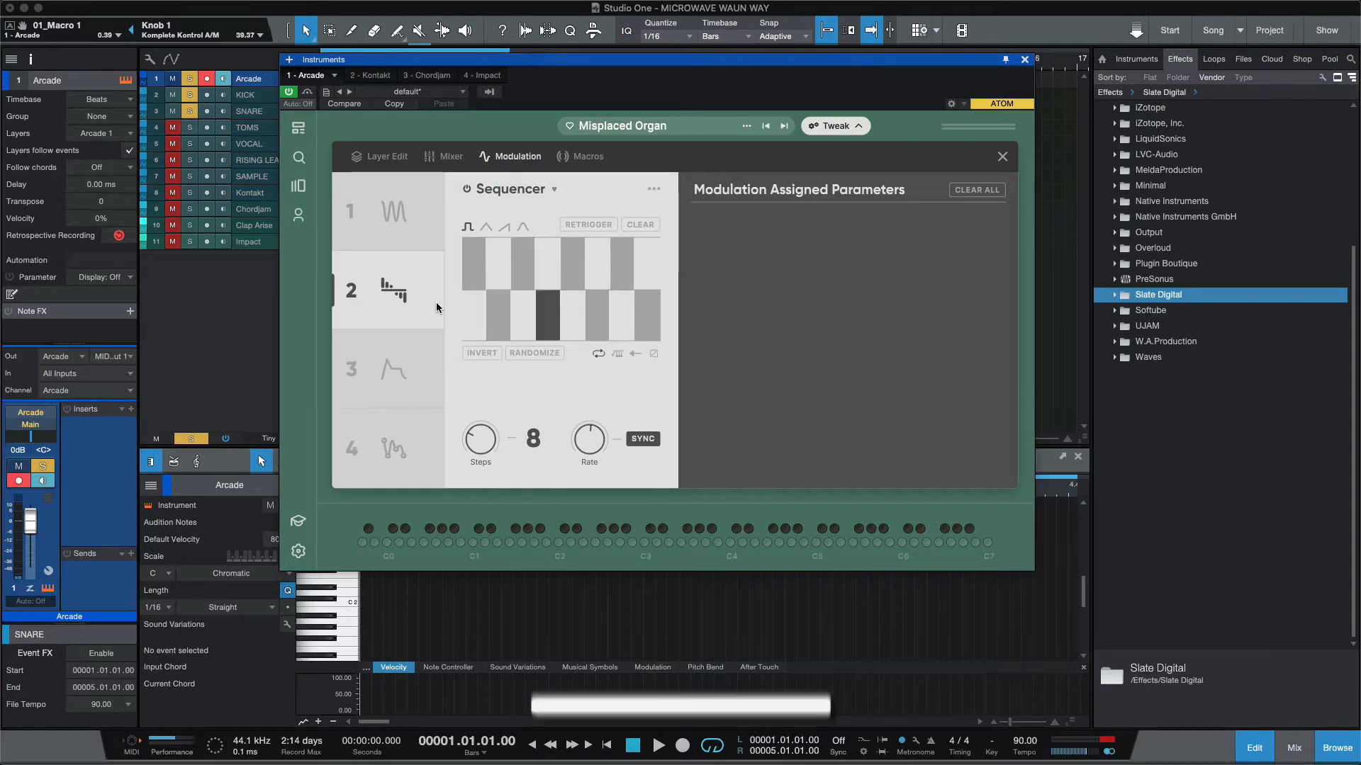
left_click(531, 353)
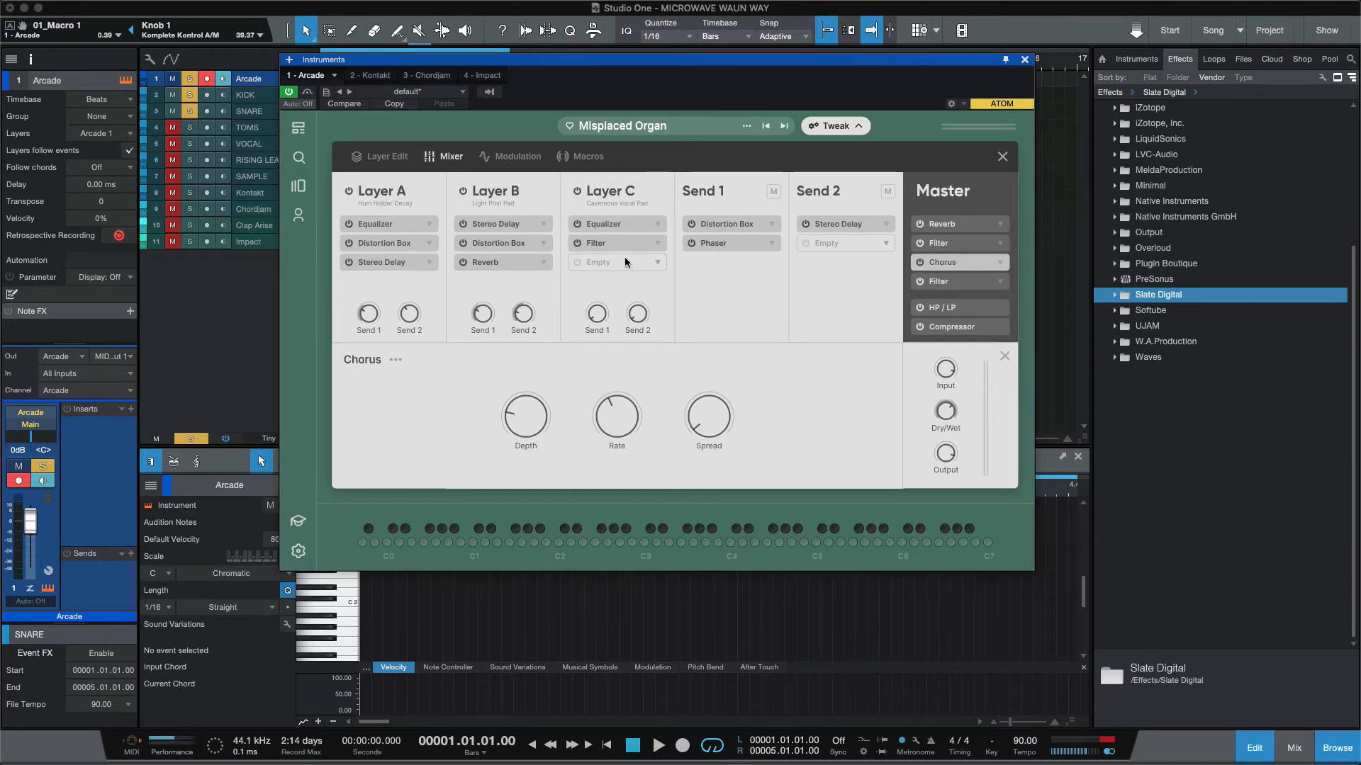
- Assign modulator 2, StepModulation, to the Time parameter of Layer A's Stereo Delay and adjust the Time knob
left_click(388, 268)
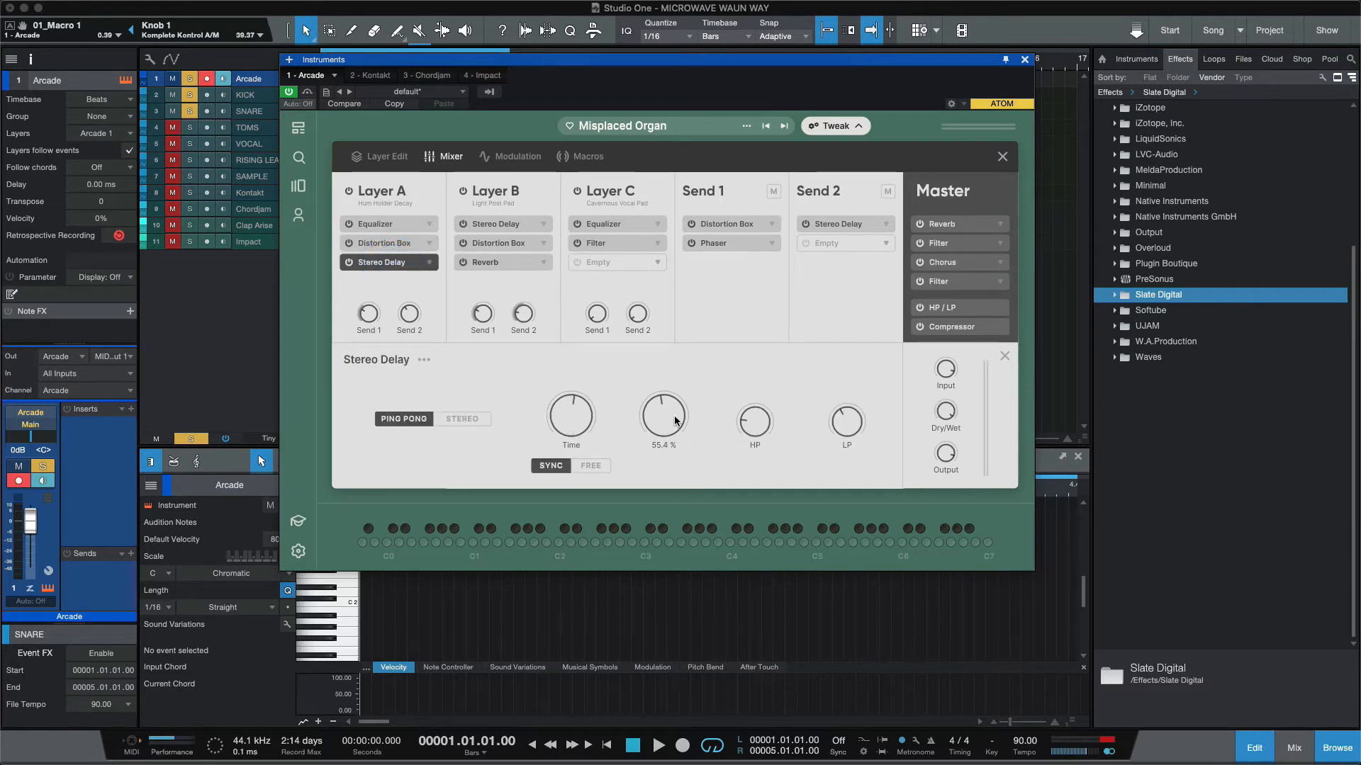
right_click(579, 418)
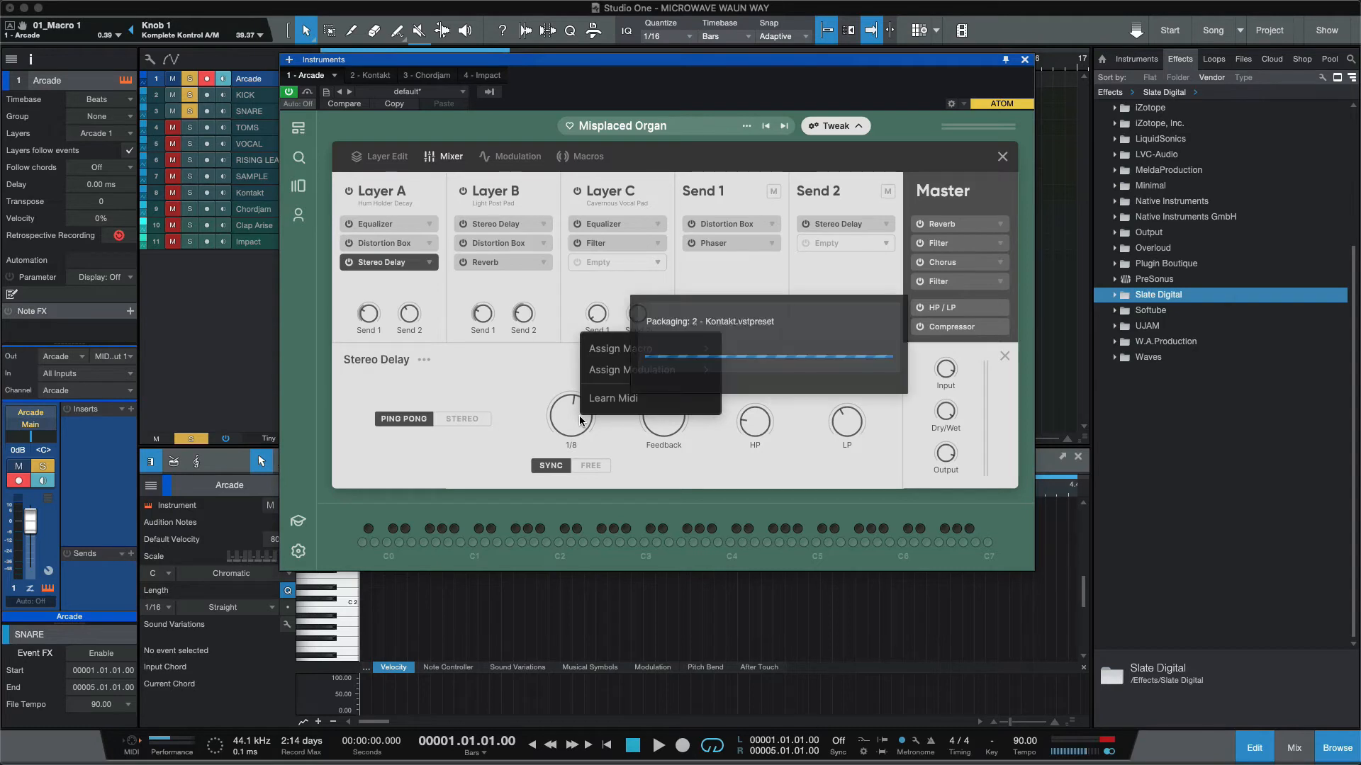
mouse_move(664, 372)
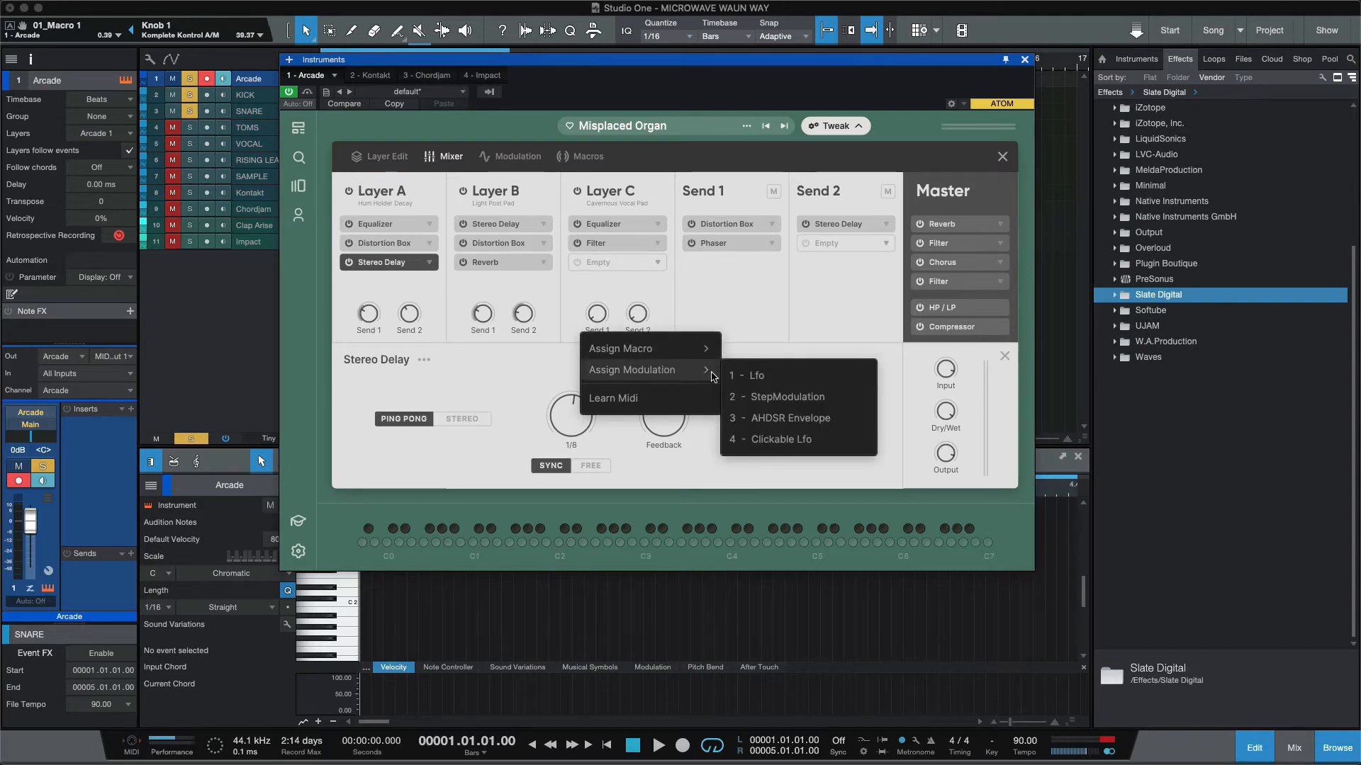
left_click(744, 398)
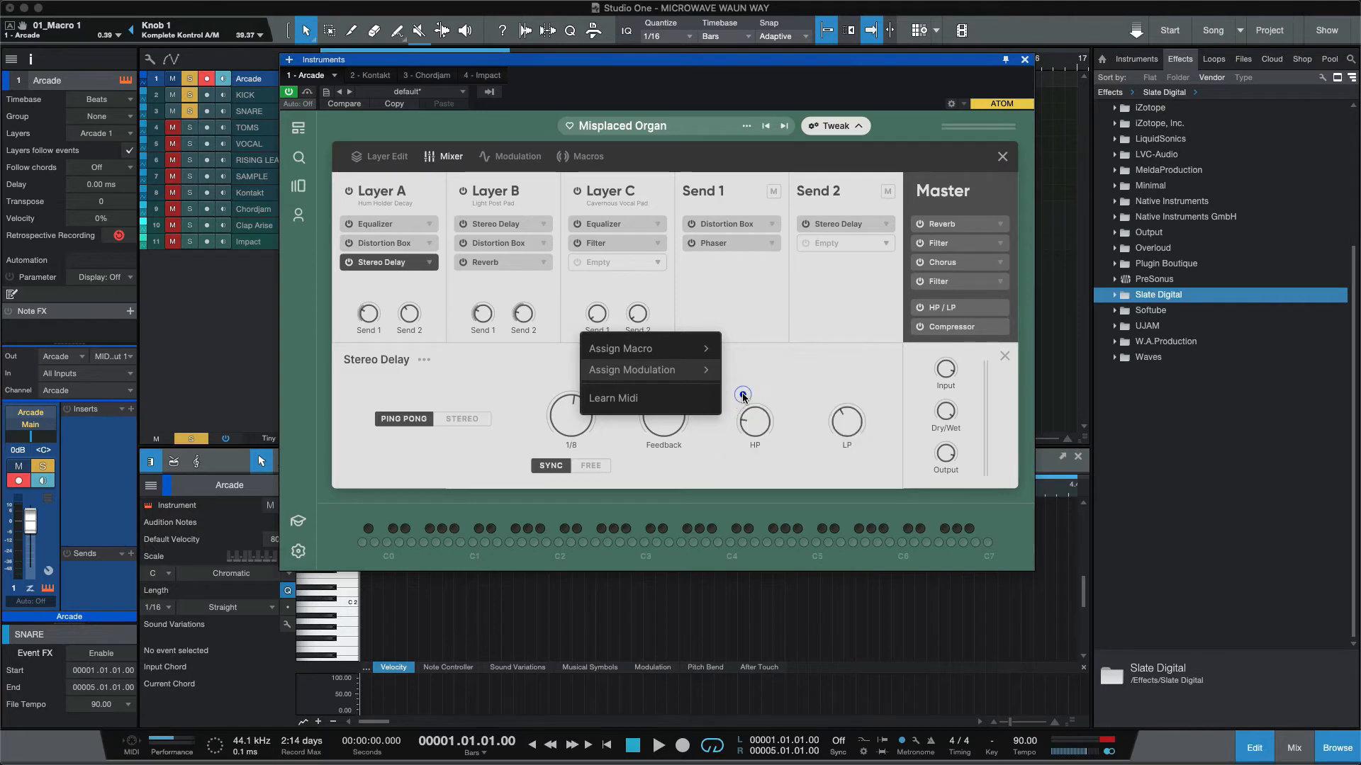
left_click_drag(579, 423, 577, 435)
left_click_drag(566, 522, 559, 575)
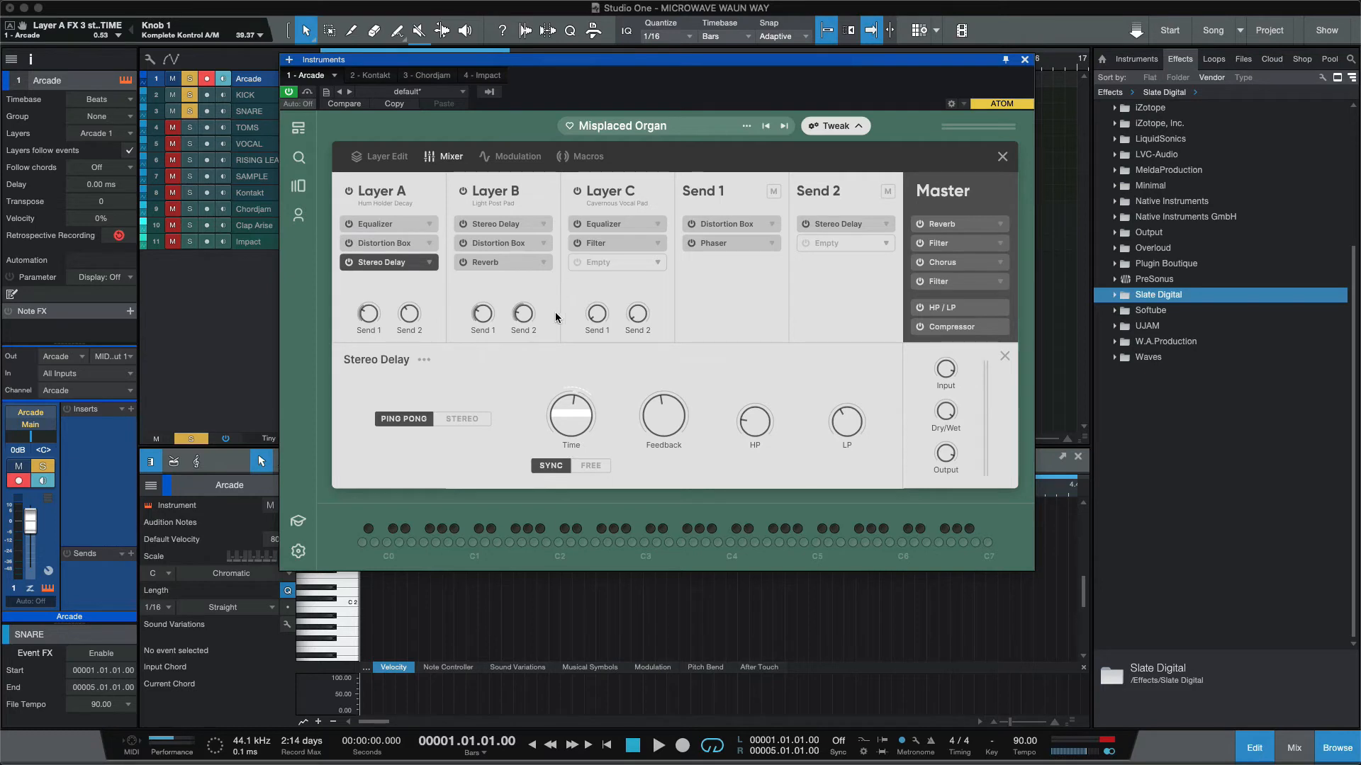
- Return to the Sequencer modulator and generate a new random pattern for the delay time modulation
left_click(528, 162)
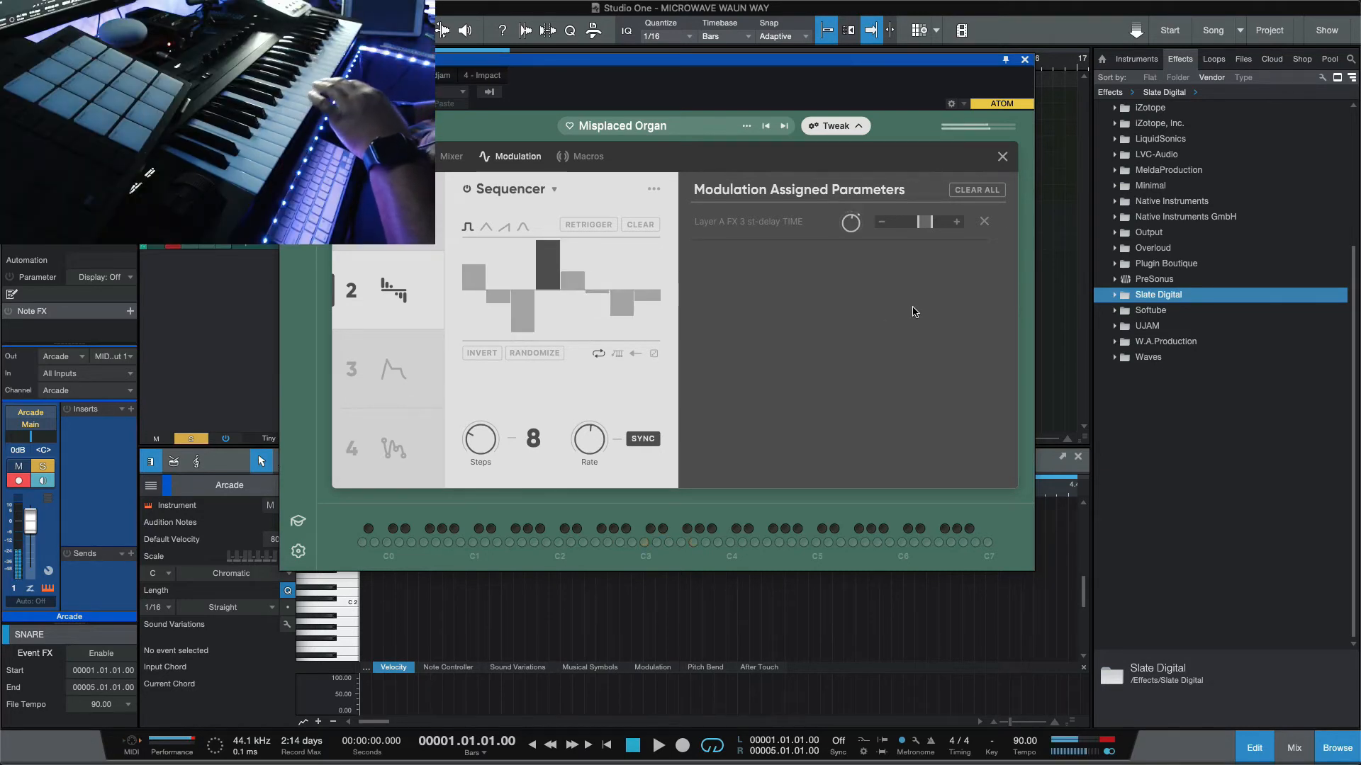
left_click(537, 352)
left_click(531, 352)
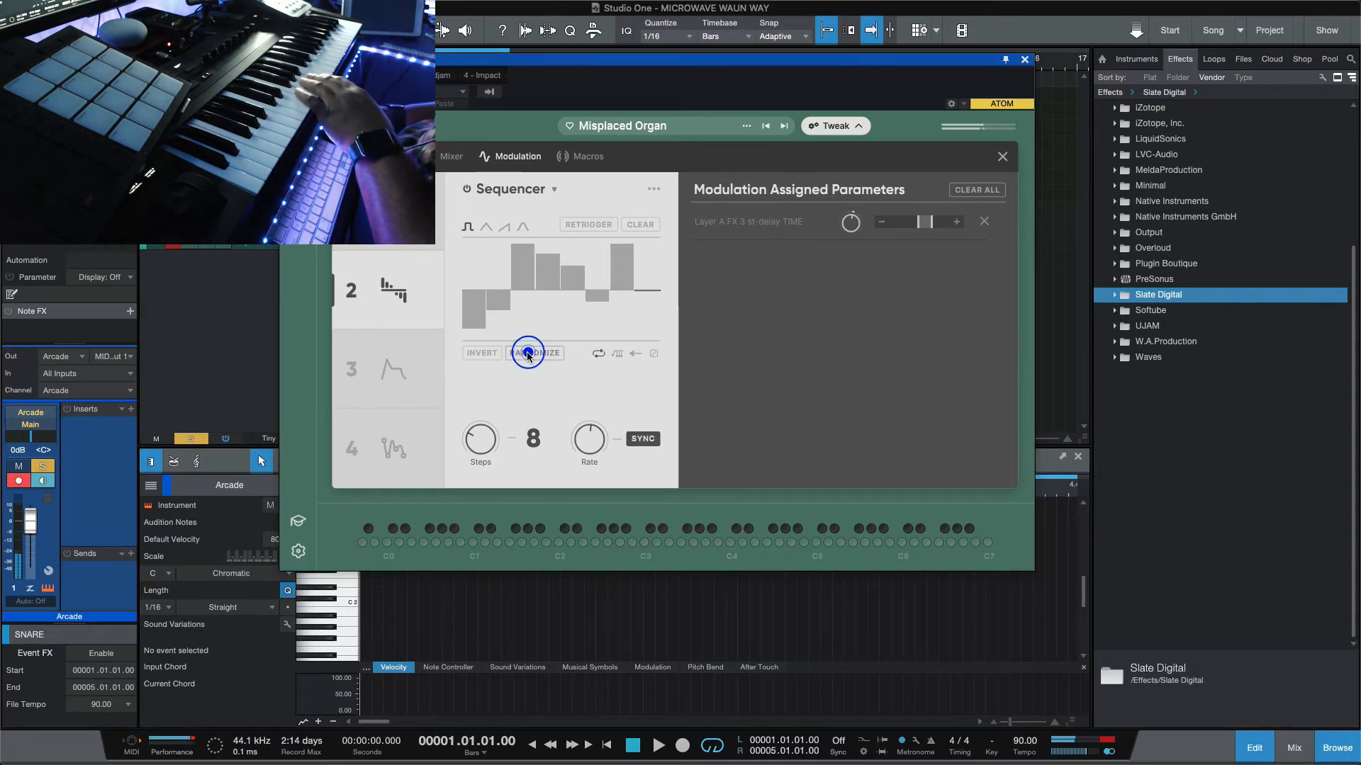
- Lower the Sequencer's third and seventh steps, extend the pattern to 10 steps and raise the tenth above the centre line
left_click_drag(522, 271, 522, 280)
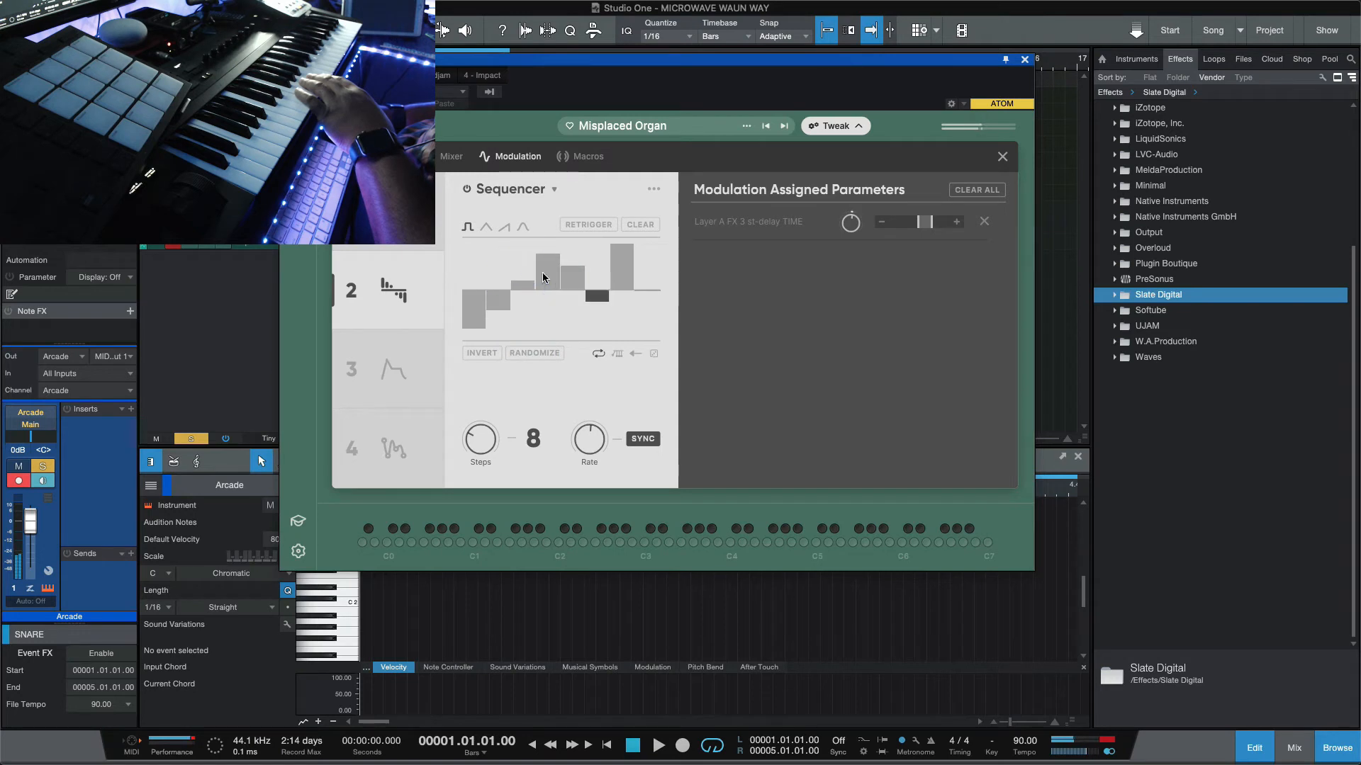
left_click_drag(618, 281, 622, 275)
left_click_drag(477, 432, 478, 435)
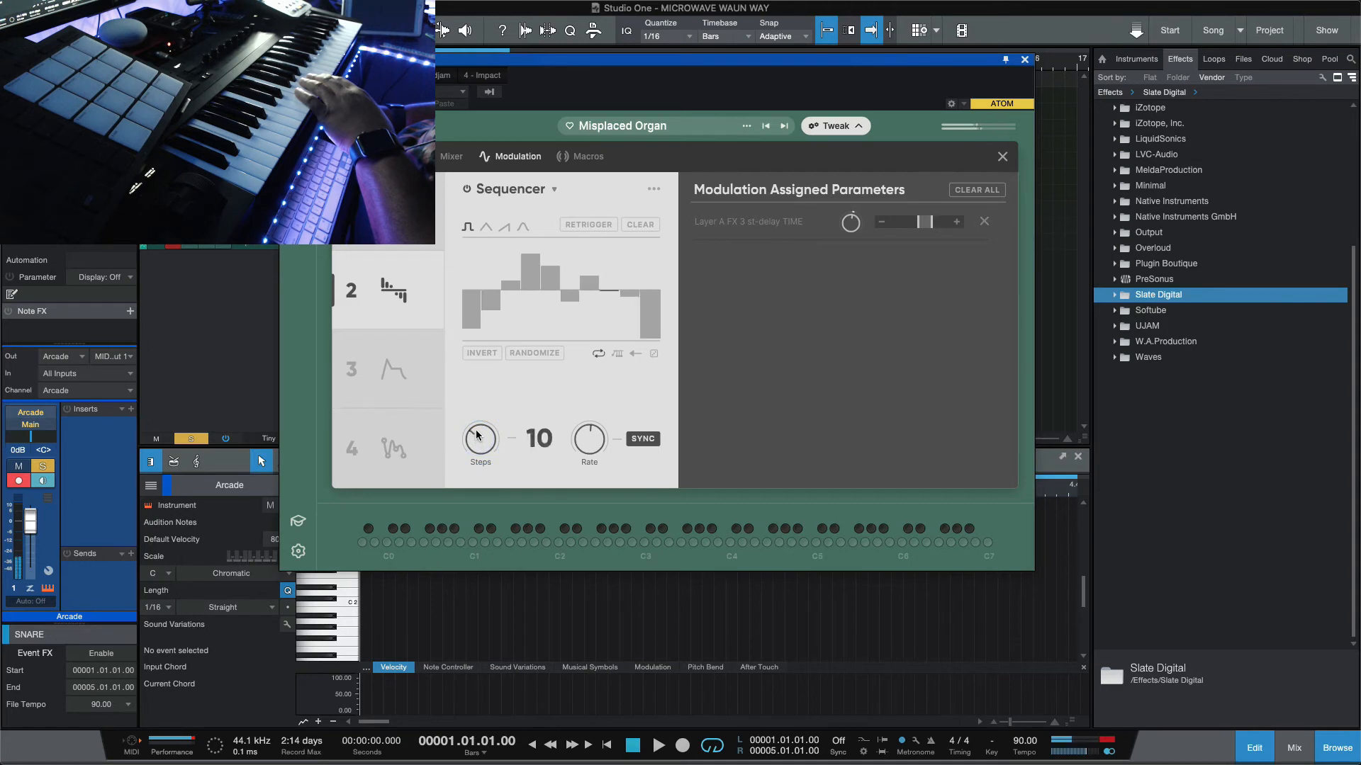
left_click_drag(652, 312, 656, 268)
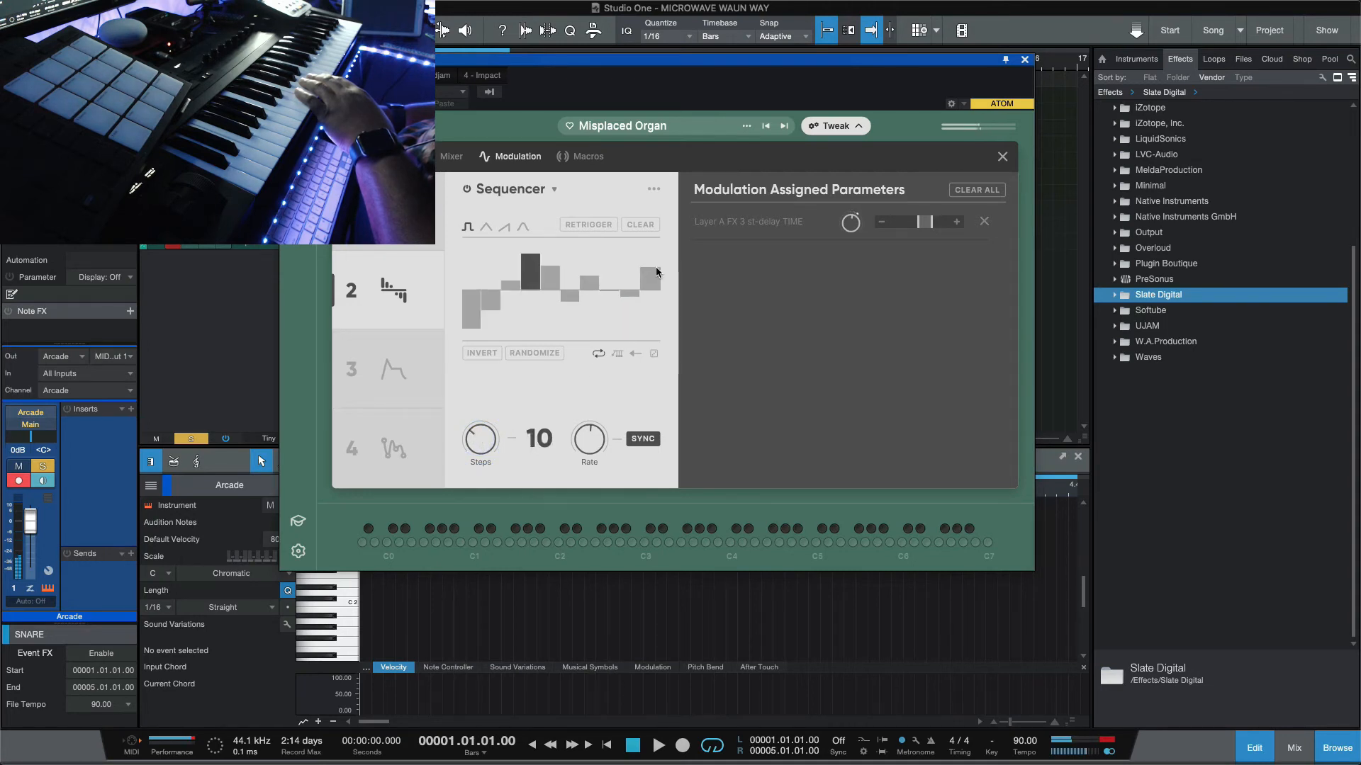
- Increase the Sequencer's modulation depth on Layer A's delay time and raise the first step above the centre line
left_click_drag(935, 227, 958, 225)
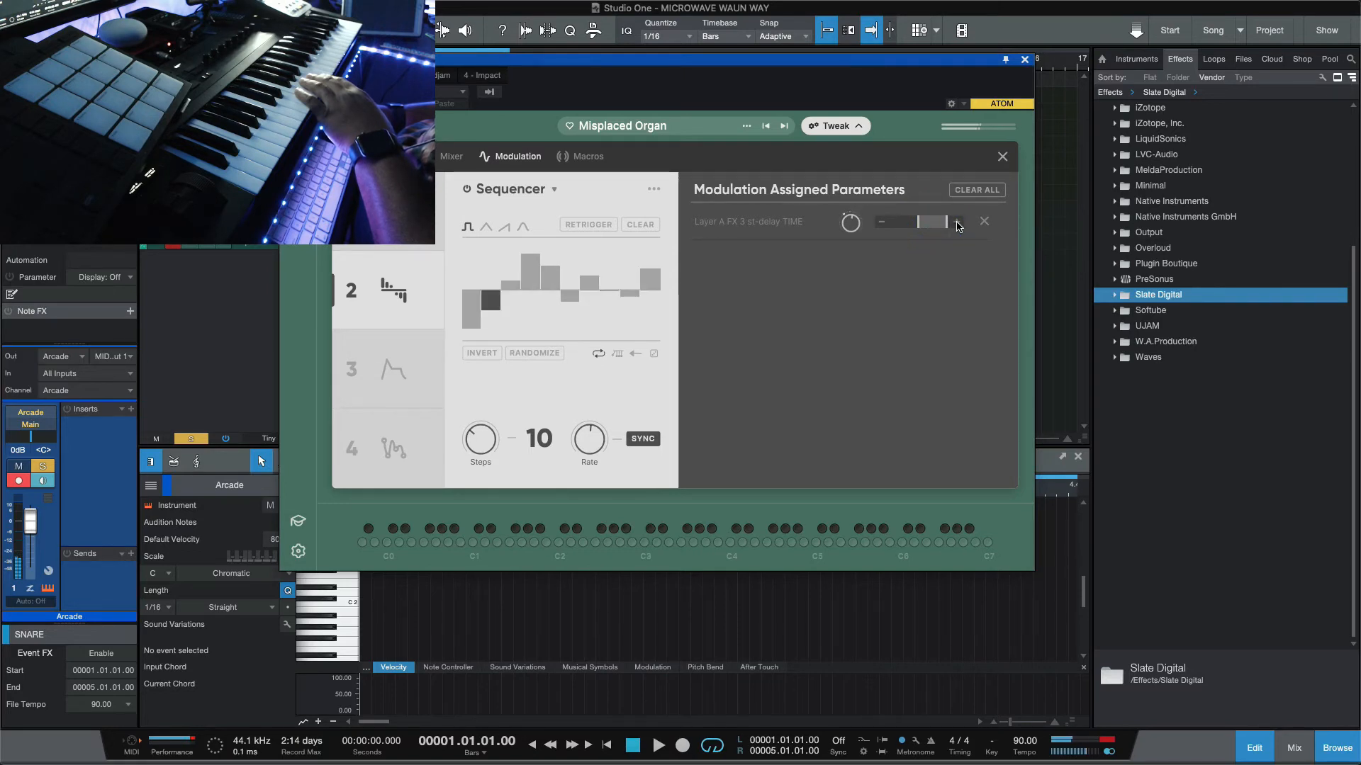
left_click_drag(472, 312, 475, 271)
left_click_drag(475, 267, 474, 273)
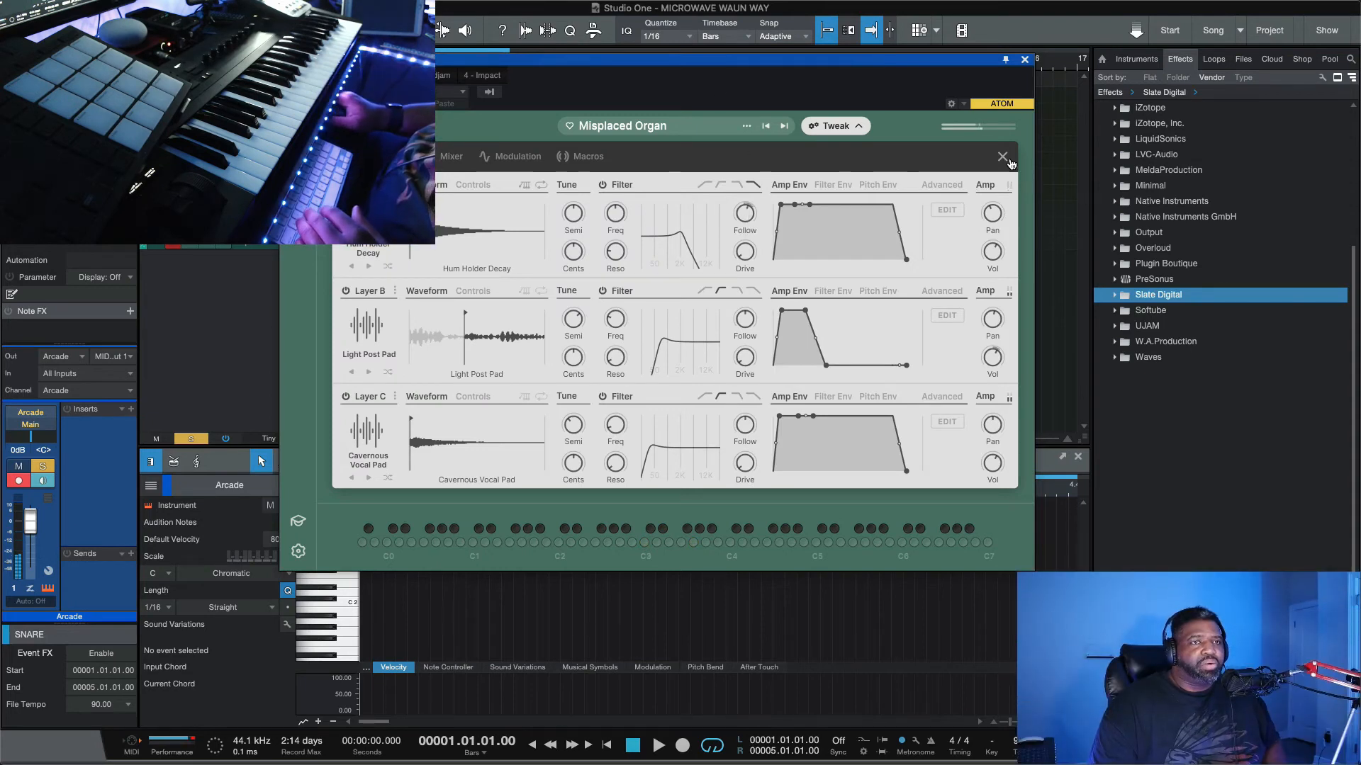
- Close the preset's Tweak editor and play the song briefly before stopping playback
left_click(1002, 157)
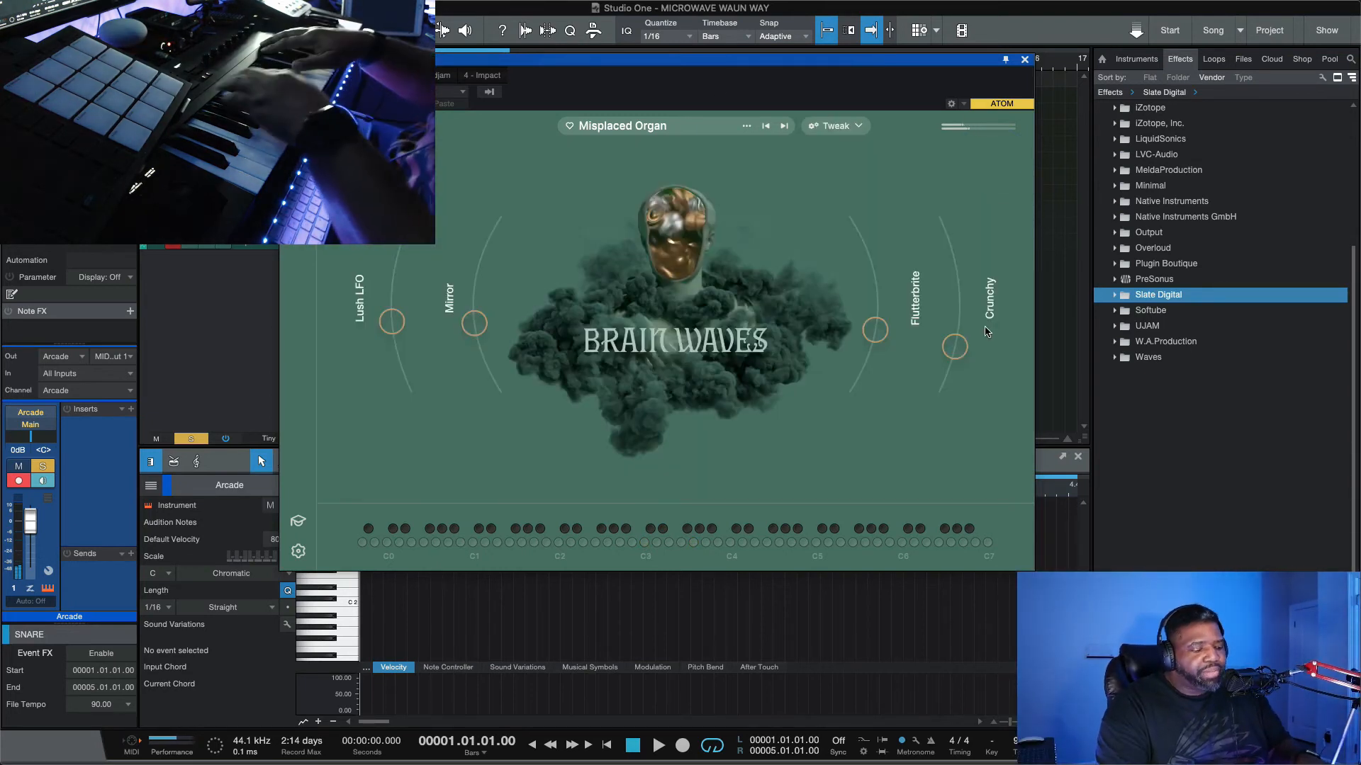
key("space")
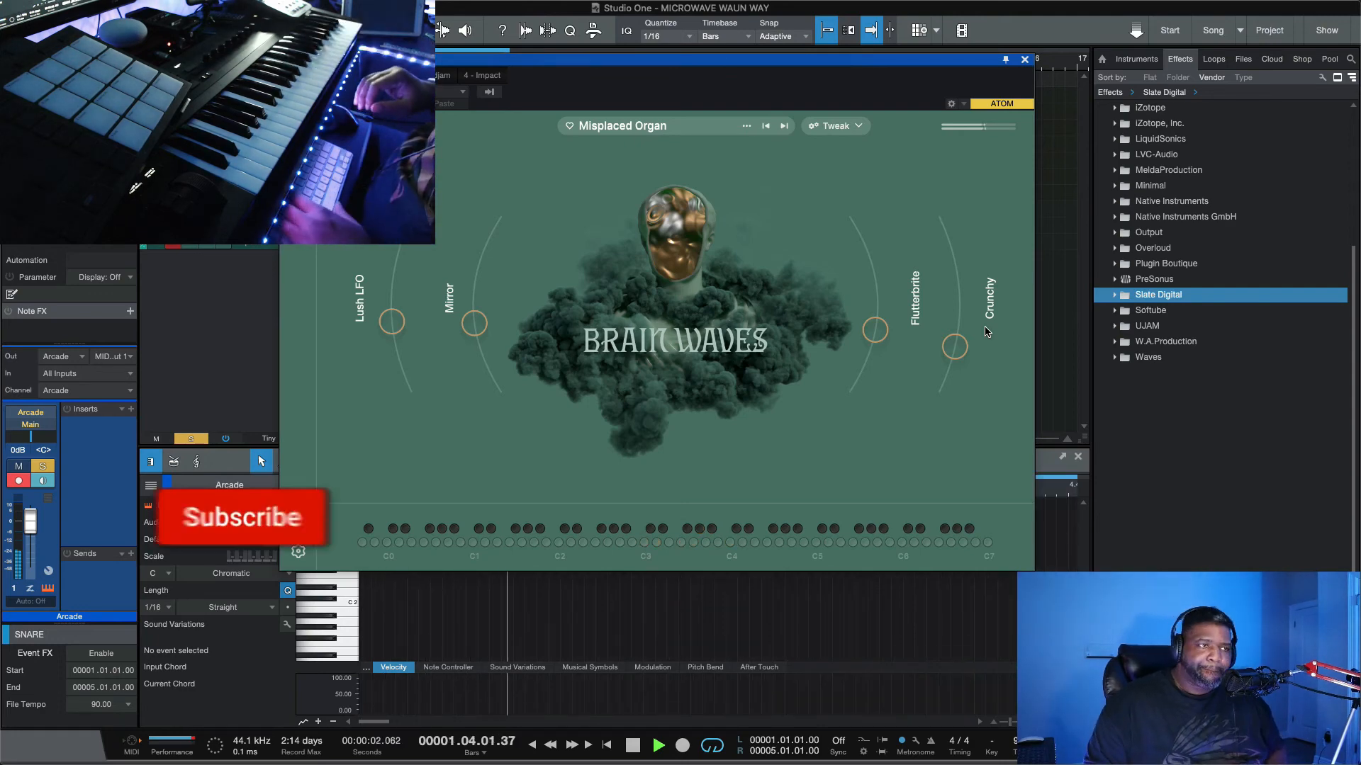
key("space")
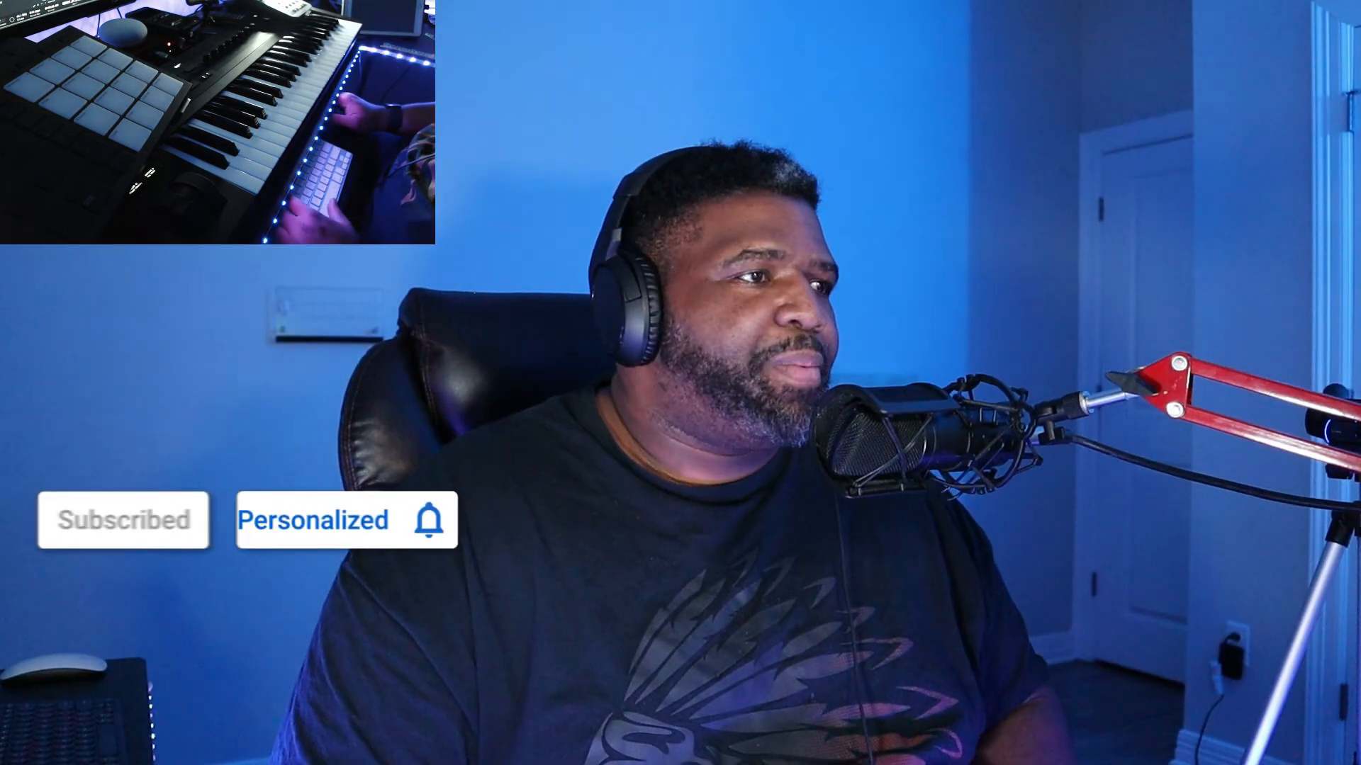